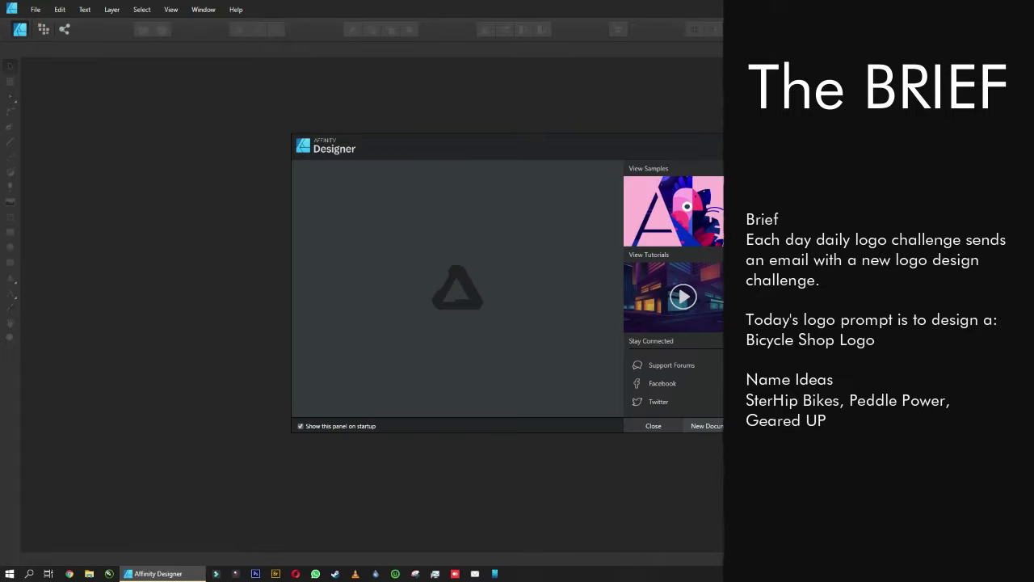
Step: Open the recent Day 23 logo document and delete its boat logo
{"action": "left_click", "coordinate": [36, 9]}
{"action": "mouse_move", "coordinate": [48, 81]}
{"action": "left_click", "coordinate": [232, 81]}
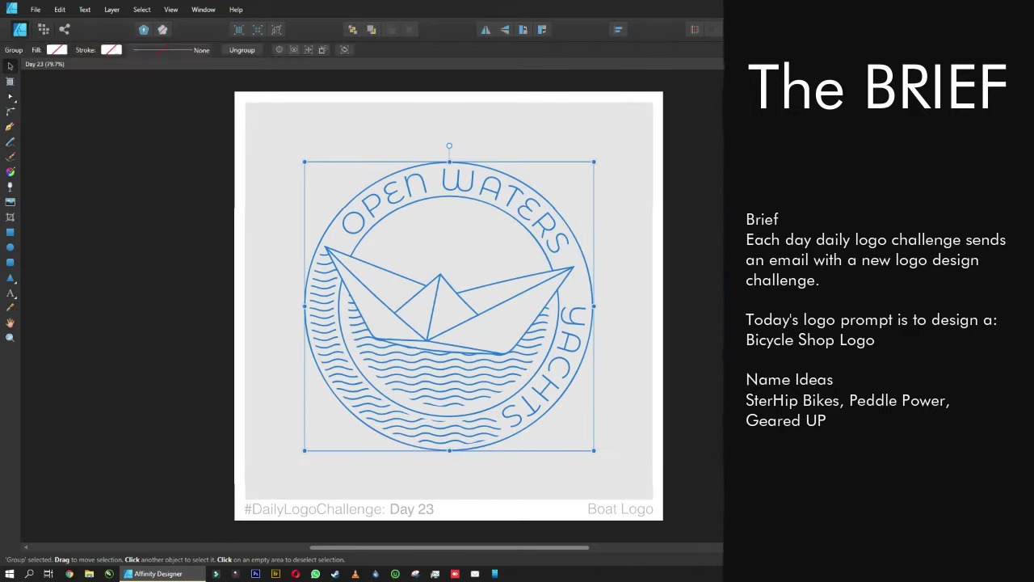
{"action": "key", "text": "Delete"}
Step: Save a copy of the document as 'Day 24'
{"action": "key", "text": "ctrl+shift+s"}
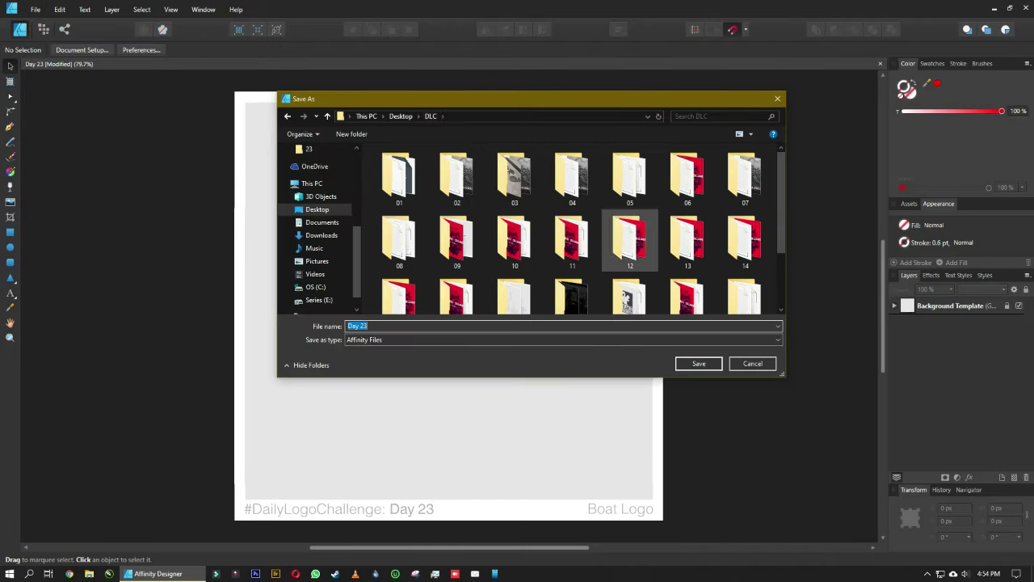
{"action": "type", "text": "Day 24"}
{"action": "key", "text": "Return"}
Step: Change the footer's day number from 23 to 24
{"action": "left_click", "coordinate": [424, 509]}
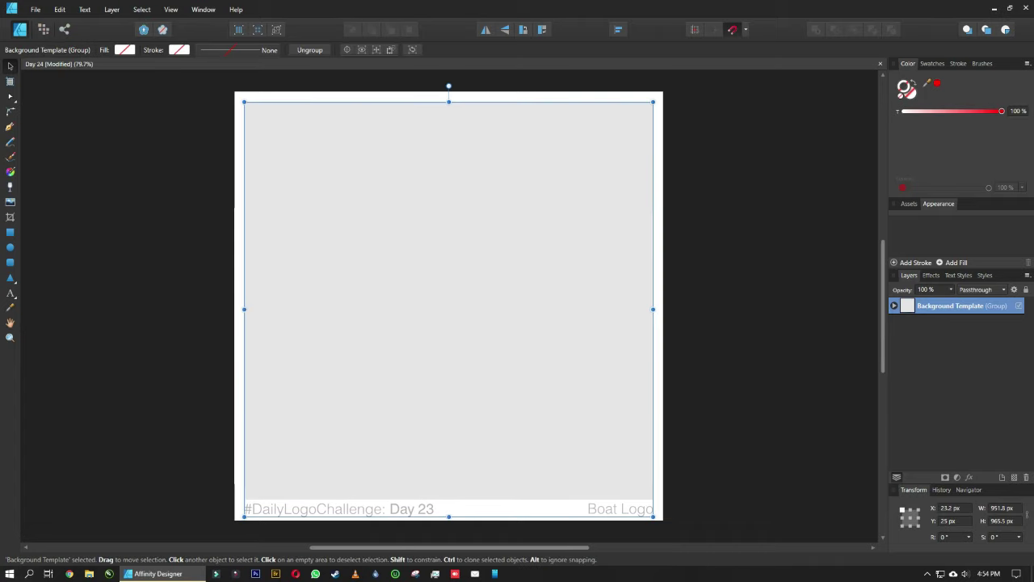
{"action": "double_click", "coordinate": [424, 509]}
{"action": "key", "text": "BackSpace"}
{"action": "type", "text": "4"}
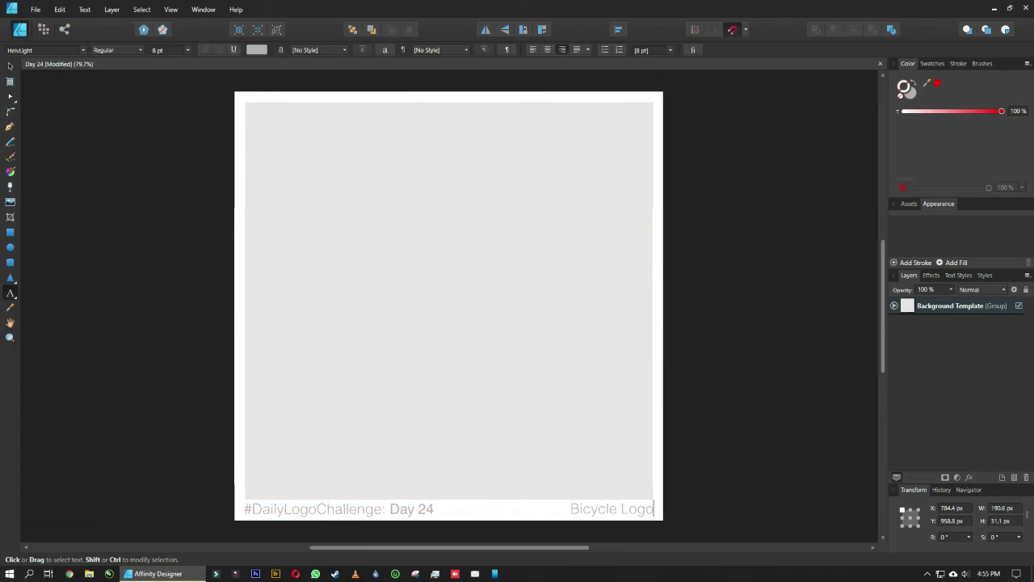
{"action": "key", "text": "Escape"}
{"action": "key", "text": "Escape"}
Step: Place the pencil bicycle sketch photo and zoom in on it
{"action": "key", "text": "ctrl+shift+p"}
{"action": "key", "text": "Return"}
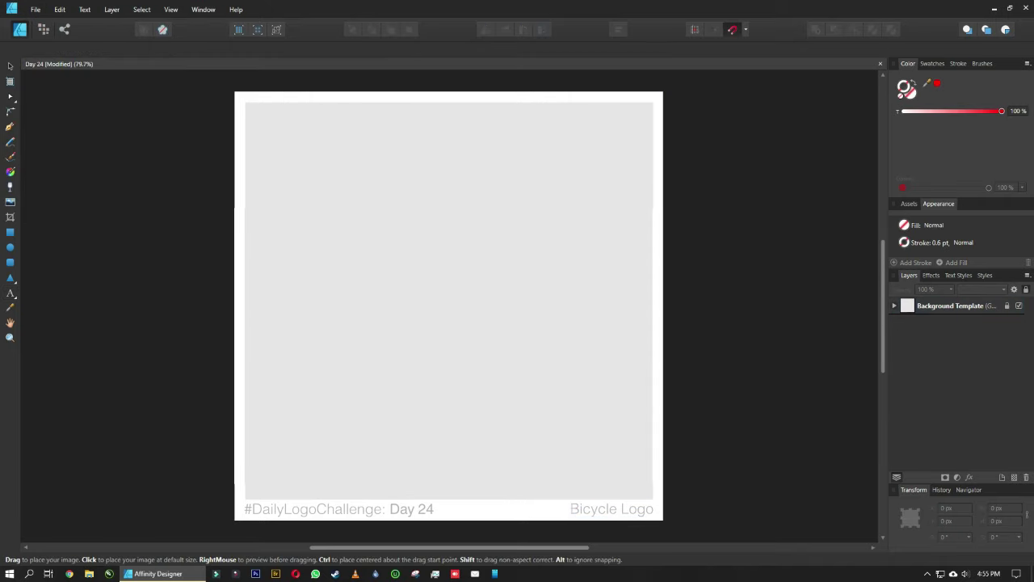
{"action": "key", "text": "Escape"}
{"action": "key", "text": "ctrl+plus"}
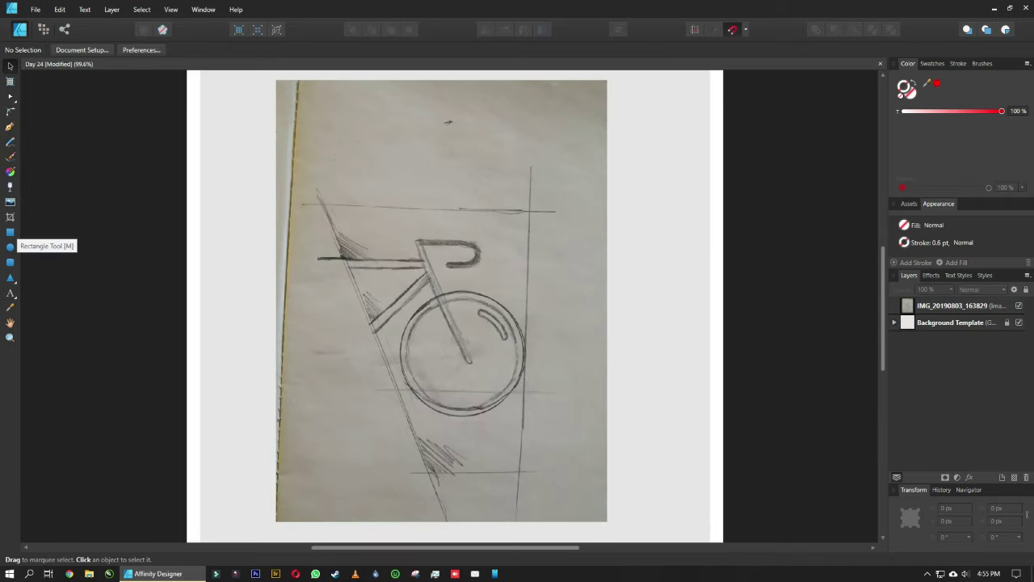
Step: Lock the sketch photo and draw a circle matching the sketched wheel's outer edge
{"action": "left_click", "coordinate": [952, 306]}
{"action": "left_click", "coordinate": [1025, 289]}
{"action": "left_click", "coordinate": [9, 246]}
{"action": "scroll", "coordinate": [469, 367], "scroll_direction": "up", "scroll_amount": 3}
{"action": "left_click_drag", "start_coordinate": [350, 251], "coordinate": [530, 431]}
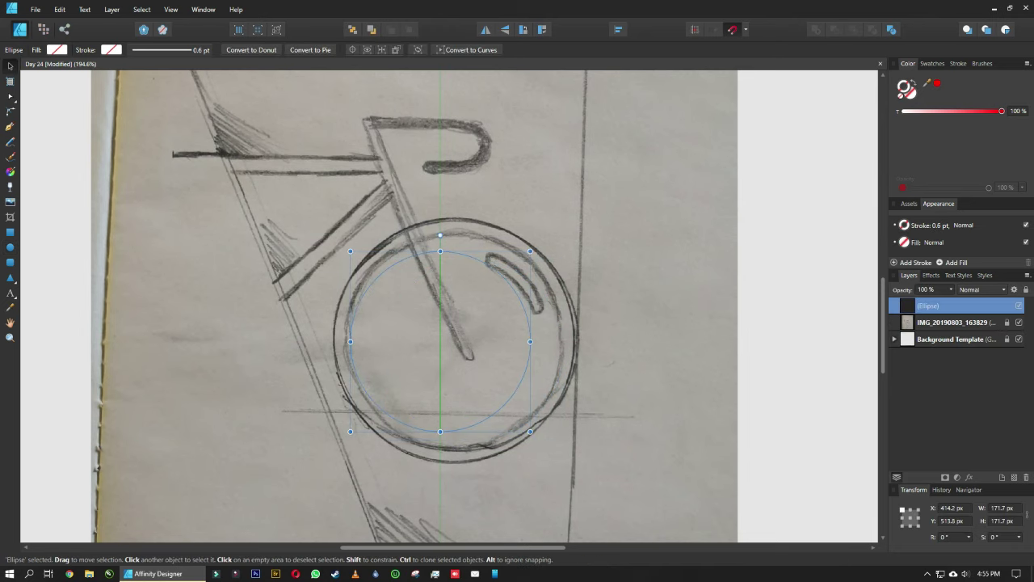
{"action": "left_click_drag", "start_coordinate": [543, 253], "coordinate": [567, 228]}
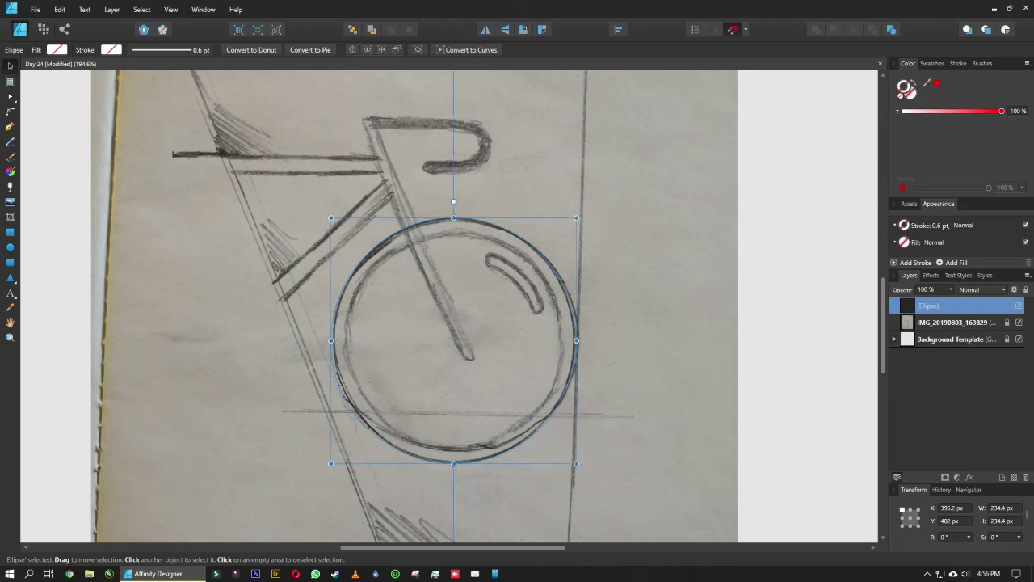
Step: Convert the circle into a donut ring, size its hole, and give the rings a red outline
{"action": "left_click", "coordinate": [251, 49]}
{"action": "left_click_drag", "start_coordinate": [410, 384], "coordinate": [377, 416]}
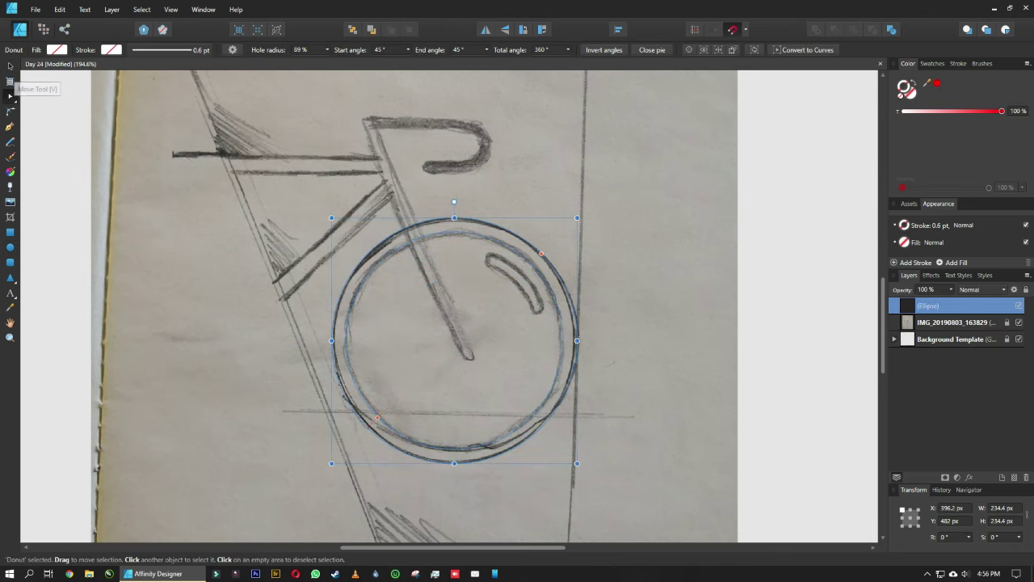
{"action": "left_click_drag", "start_coordinate": [568, 227], "coordinate": [549, 244]}
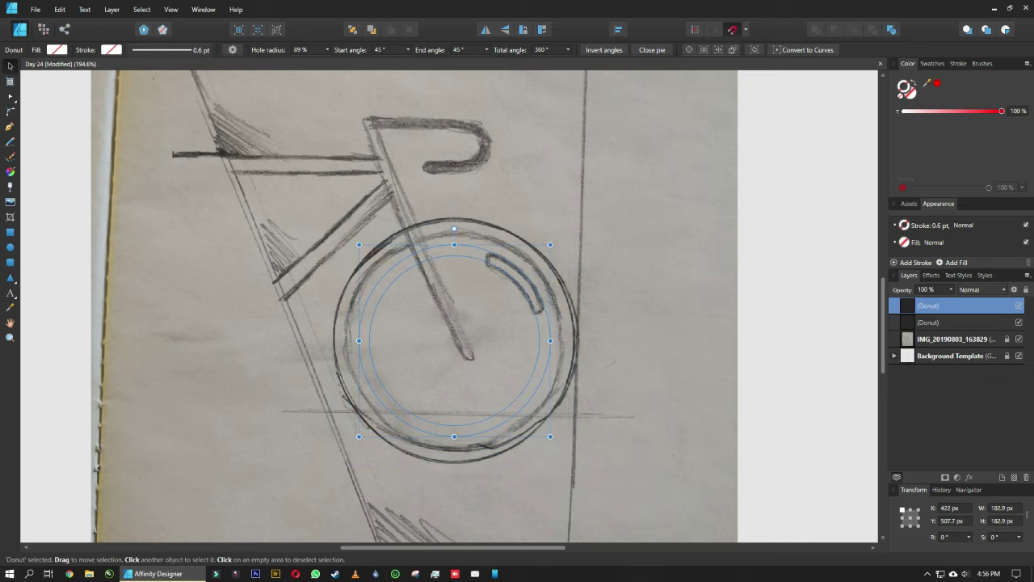
{"action": "left_click", "coordinate": [927, 322]}
{"action": "left_click", "coordinate": [937, 84]}
{"action": "left_click", "coordinate": [928, 305]}
{"action": "left_click", "coordinate": [937, 84]}
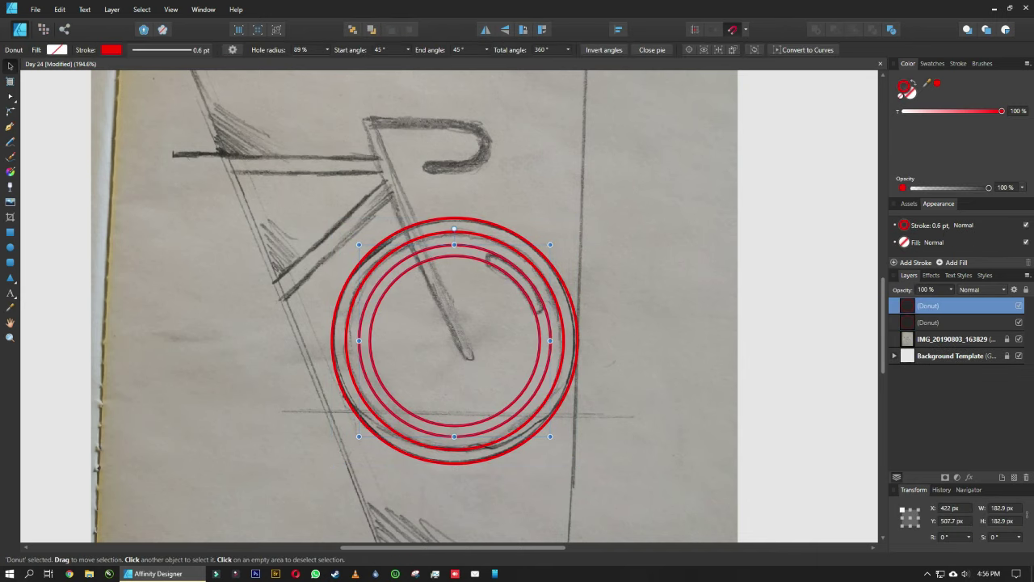
Step: Pen-draw the wheel's inner highlight arc and thicken its stroke to 3 pt
{"action": "left_click", "coordinate": [10, 127]}
{"action": "scroll", "coordinate": [507, 273], "scroll_direction": "up", "scroll_amount": 5}
{"action": "left_click", "coordinate": [627, 418]}
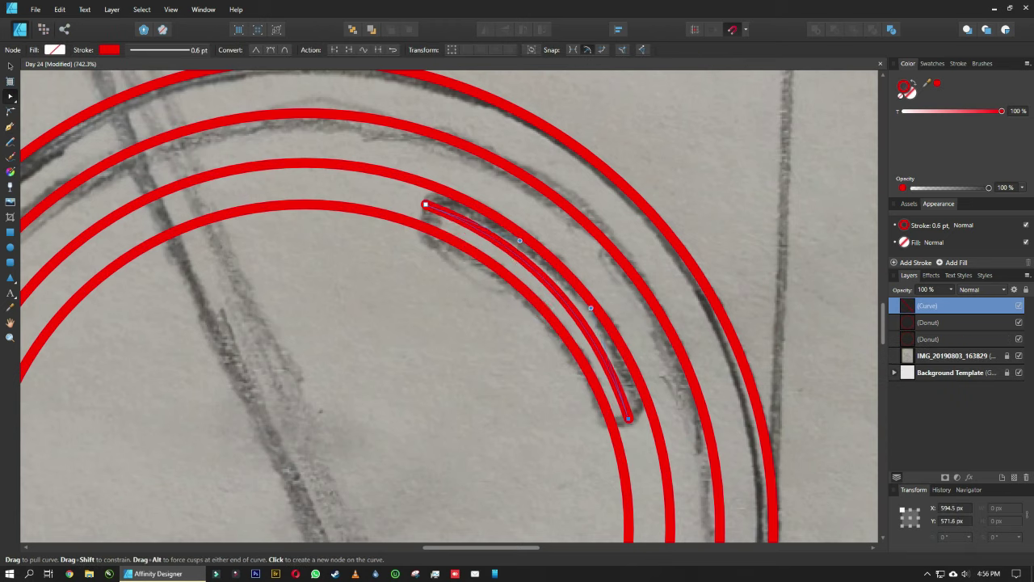
{"action": "key", "text": "a"}
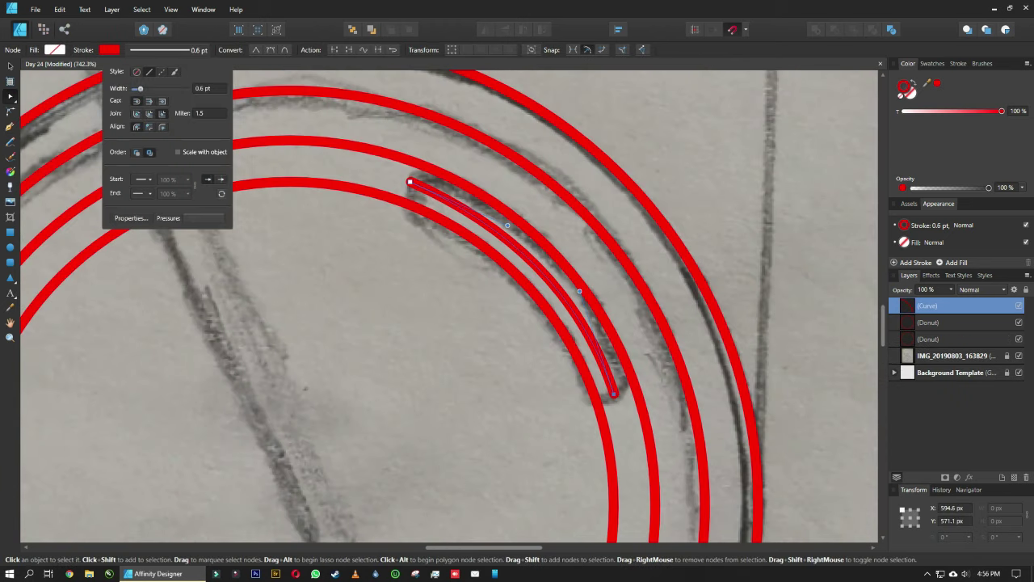
{"action": "left_click_drag", "start_coordinate": [140, 88], "coordinate": [162, 88]}
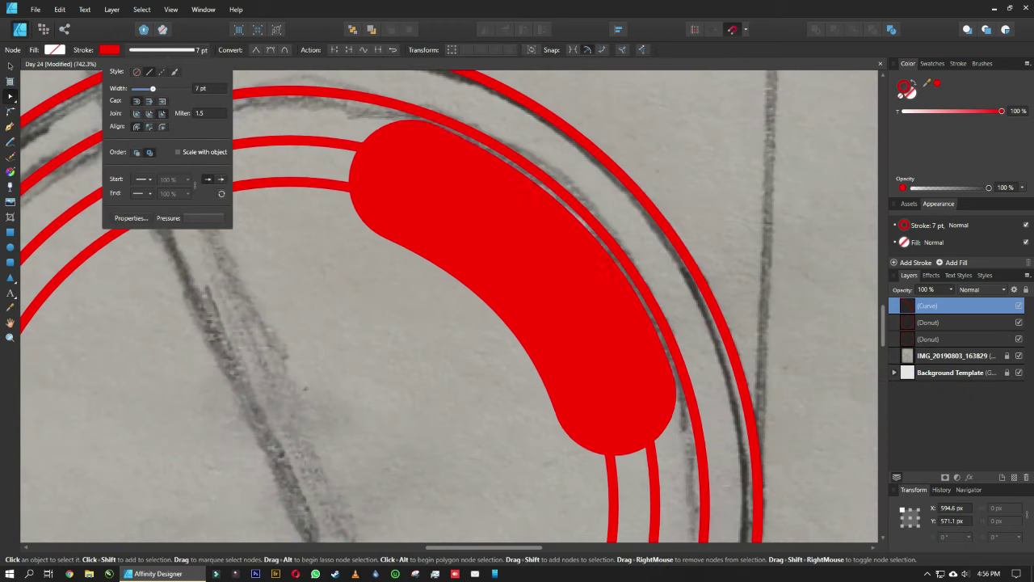
Step: Delete the inner ring copy, leaving the highlight arc and wheel ring
{"action": "key", "text": "Delete"}
{"action": "left_click", "coordinate": [509, 259]}
{"action": "left_click", "coordinate": [112, 9]}
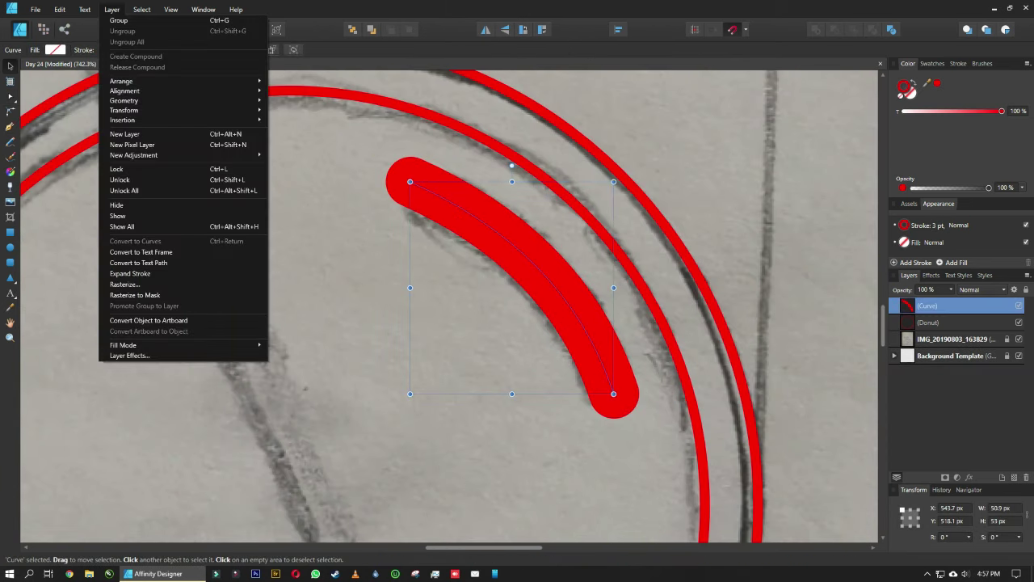
{"action": "left_click", "coordinate": [120, 179]}
{"action": "scroll", "coordinate": [495, 110], "scroll_direction": "down", "scroll_amount": 5}
{"action": "left_click", "coordinate": [538, 332]}
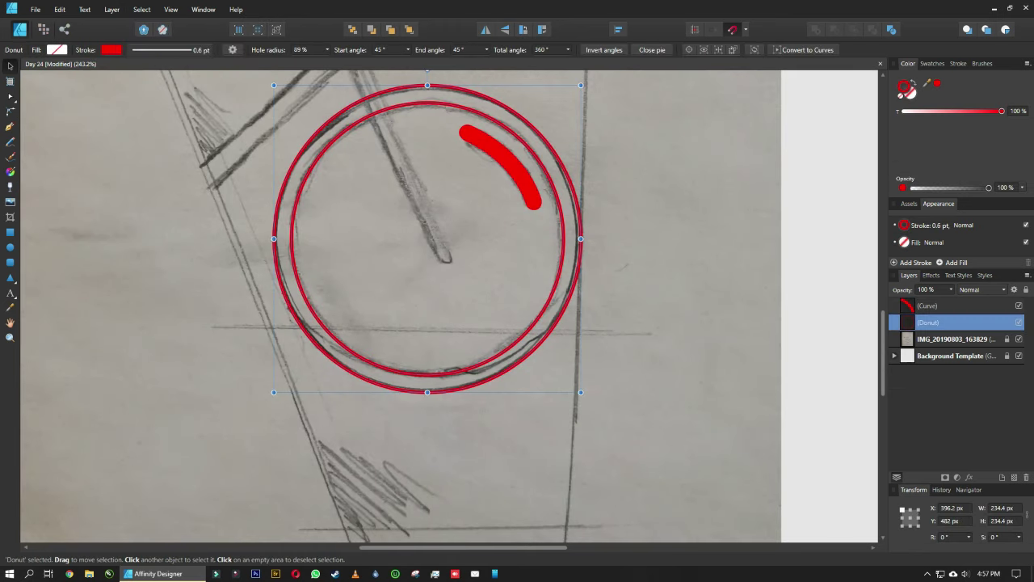
Step: Draw the red fork line from the wheel hub up to the handlebar
{"action": "left_click", "coordinate": [604, 386]}
{"action": "left_click_drag", "start_coordinate": [604, 387], "coordinate": [711, 540]}
{"action": "left_click", "coordinate": [9, 126]}
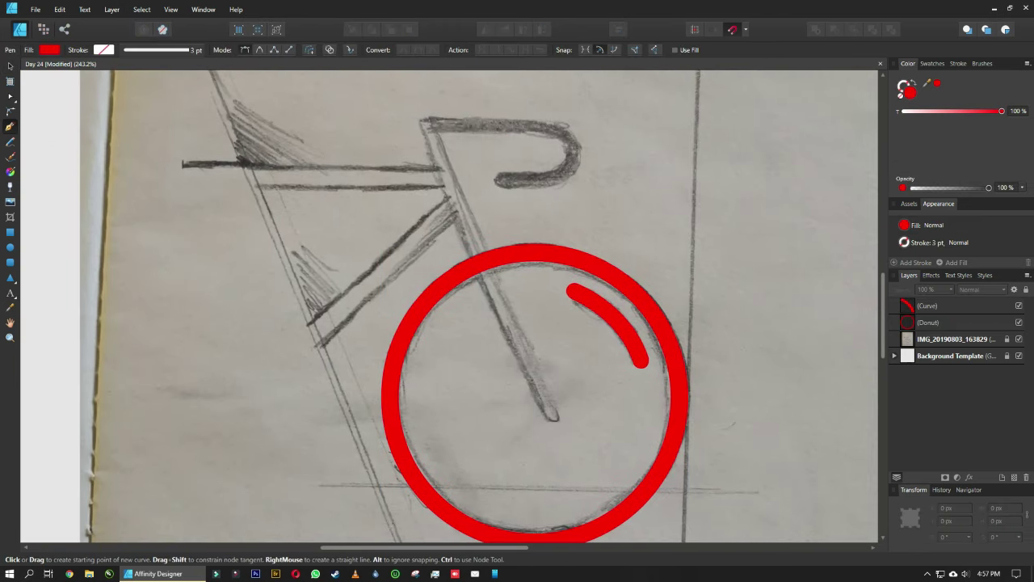
{"action": "left_click", "coordinate": [534, 396]}
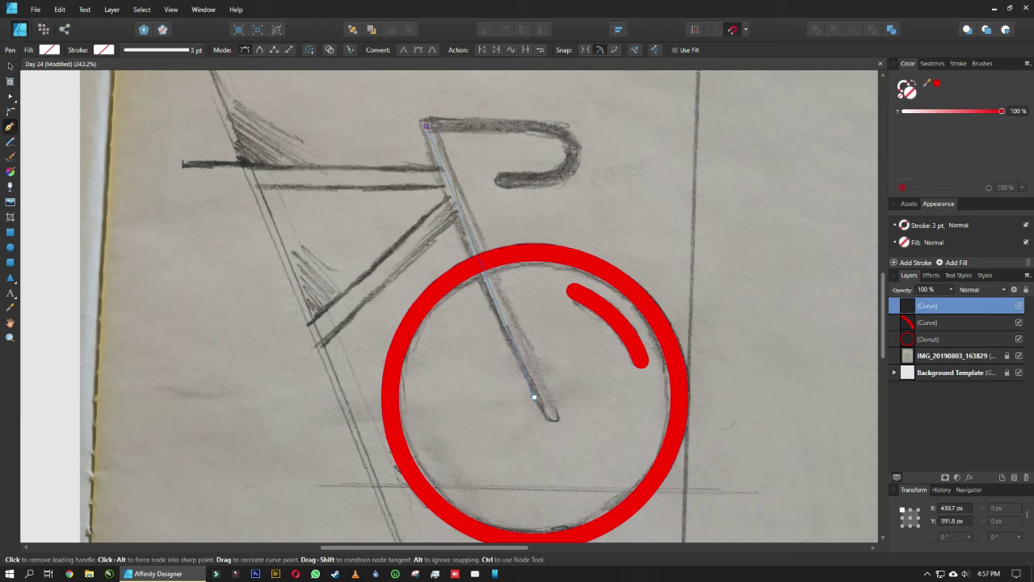
{"action": "left_click", "coordinate": [426, 125]}
{"action": "key", "text": "a"}
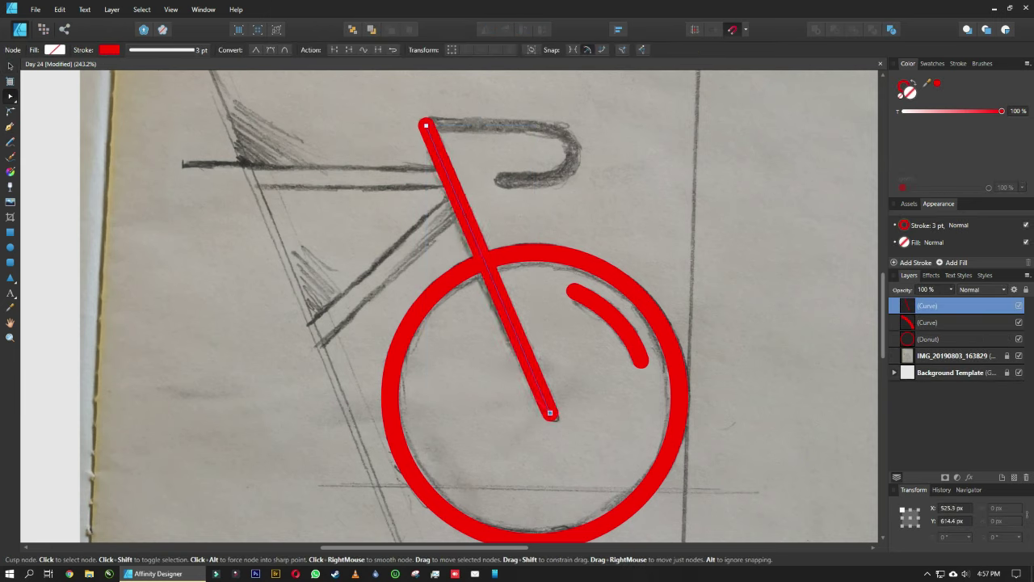
{"action": "left_click_drag", "start_coordinate": [549, 413], "coordinate": [538, 407]}
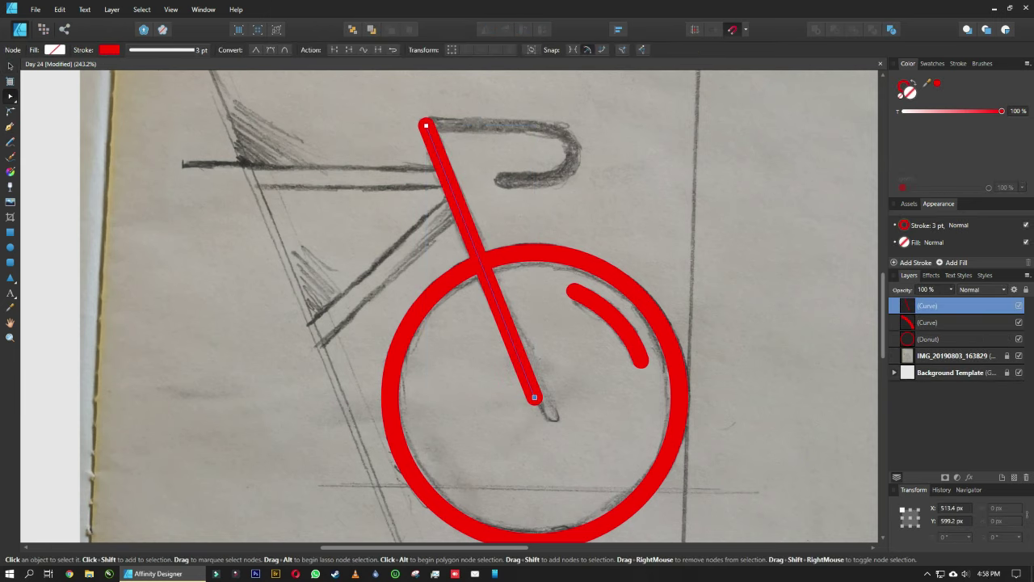
Step: Trace the handlebar as a smoothly rounded hook ending at the fork's top
{"action": "key", "text": "p"}
{"action": "scroll", "coordinate": [438, 123], "scroll_direction": "up", "scroll_amount": 4}
{"action": "key", "text": "ctrl"}
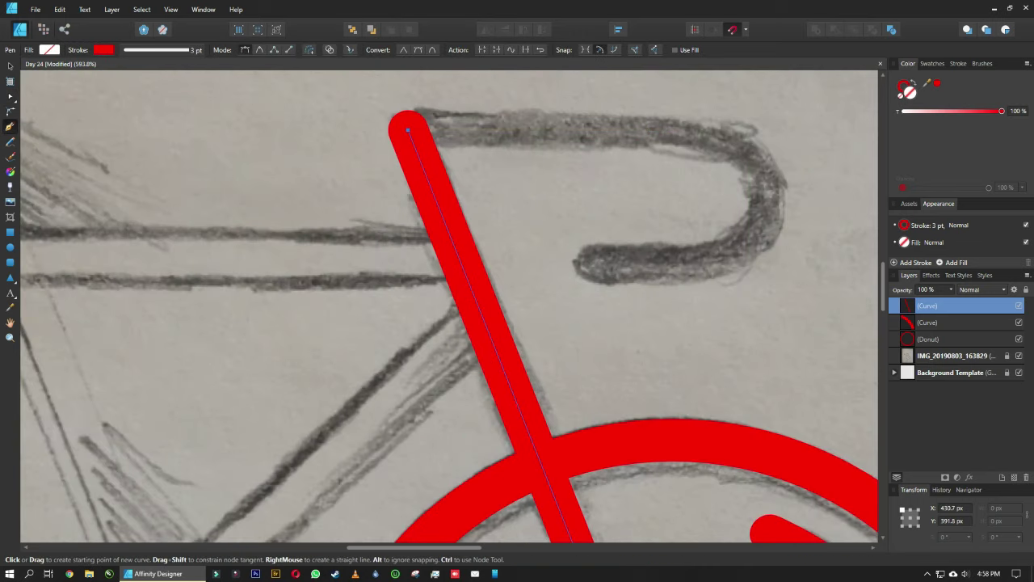
{"action": "left_click", "coordinate": [587, 262]}
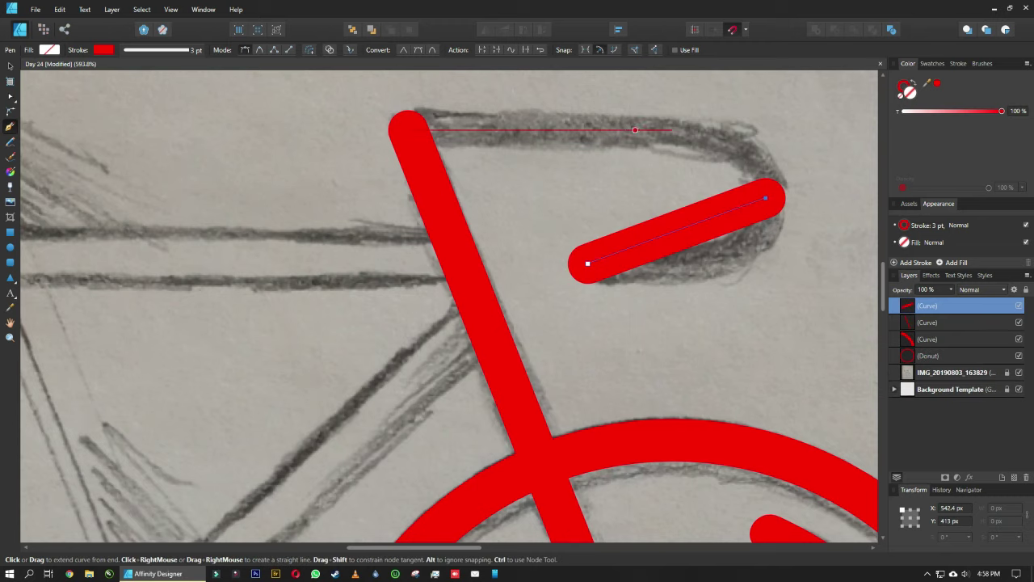
{"action": "left_click", "coordinate": [765, 197]}
{"action": "left_click", "coordinate": [629, 130]}
{"action": "left_click", "coordinate": [408, 129]}
{"action": "key", "text": "a"}
{"action": "left_click_drag", "start_coordinate": [679, 230], "coordinate": [751, 258]}
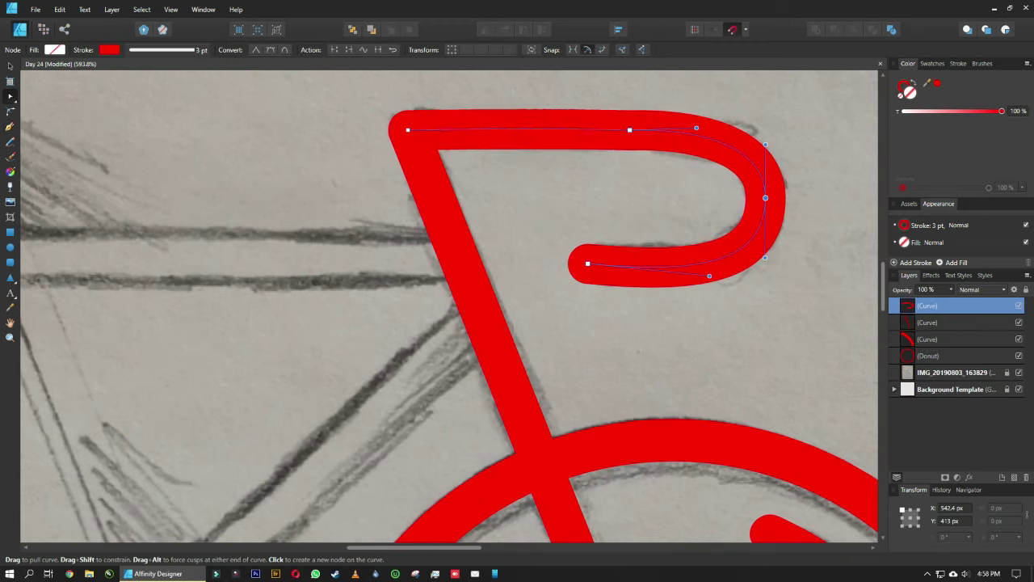
{"action": "left_click_drag", "start_coordinate": [587, 262], "coordinate": [620, 262]}
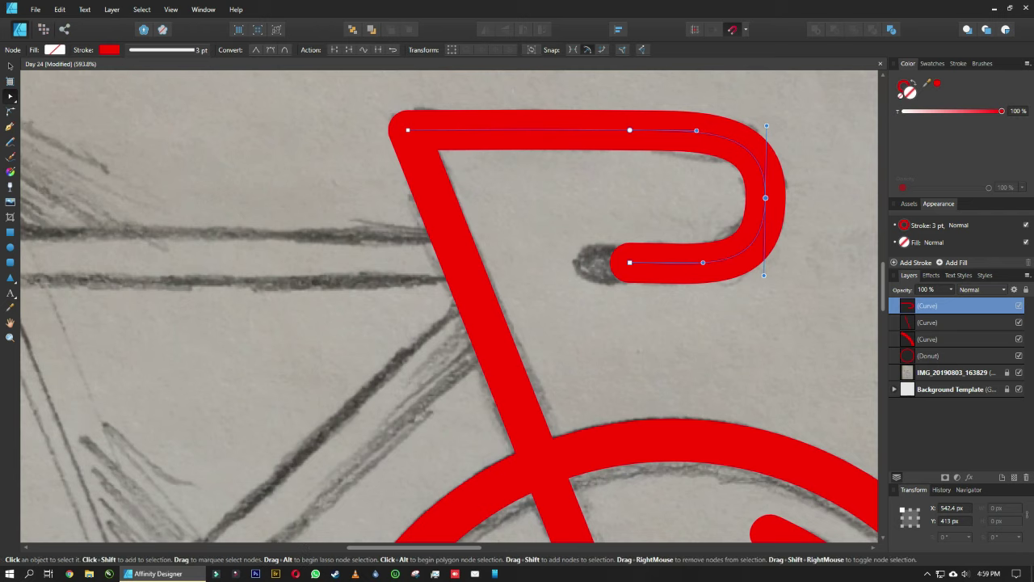
Step: Expand the fork stroke and merge all red bike pieces into one shape
{"action": "key", "text": "v"}
{"action": "scroll", "coordinate": [449, 307], "scroll_direction": "down", "scroll_amount": 3}
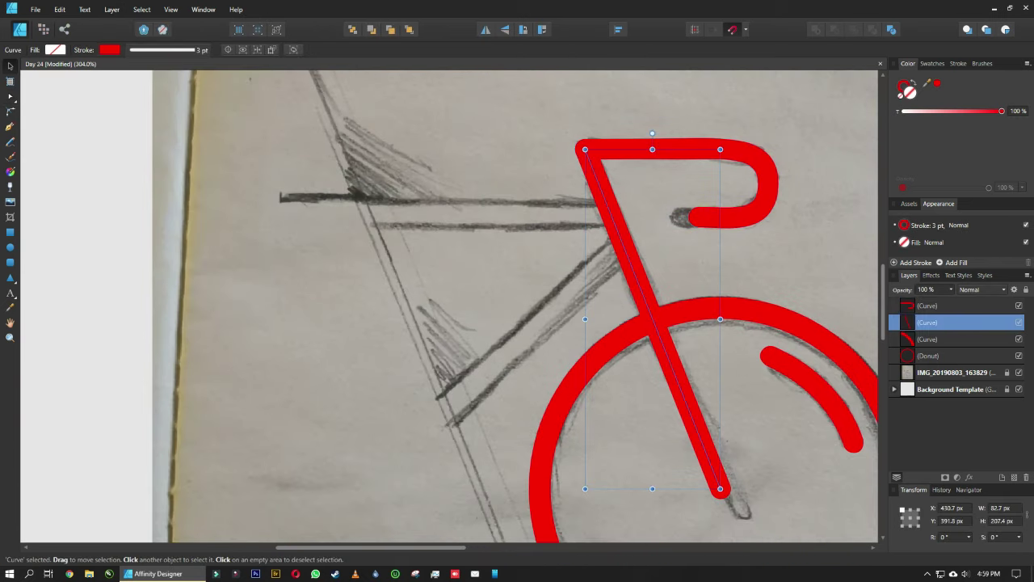
{"action": "key", "text": "ctrl+alt+s"}
{"action": "key", "text": "ctrl+a"}
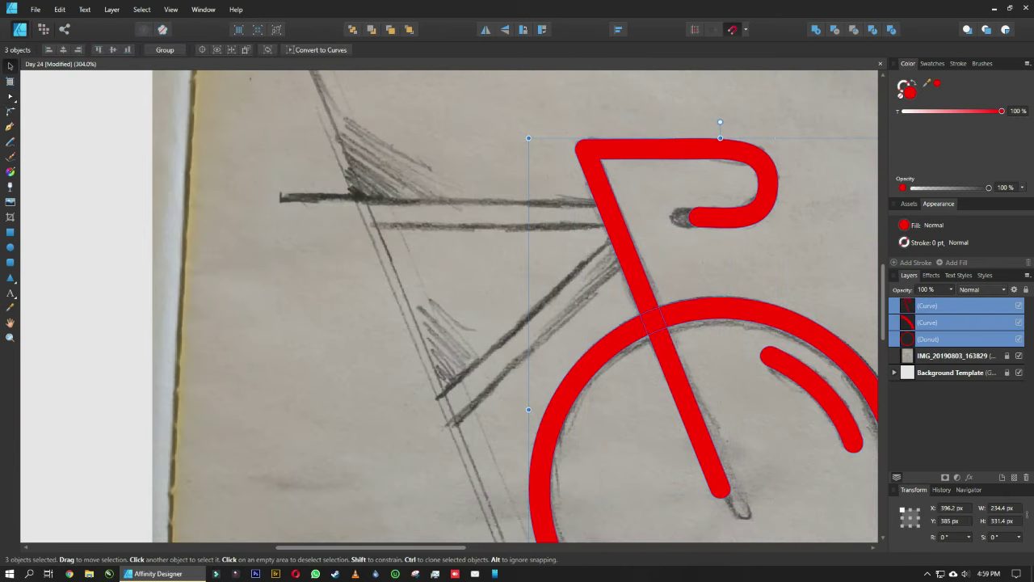
{"action": "key", "text": "ctrl+k"}
Step: Draw the horizontal top tube line across the frame sketch
{"action": "key", "text": "ctrl+d"}
{"action": "scroll", "coordinate": [450, 307], "scroll_direction": "down", "scroll_amount": 2}
{"action": "key", "text": "p"}
{"action": "scroll", "coordinate": [671, 222], "scroll_direction": "up", "scroll_amount": 2}
{"action": "scroll", "coordinate": [671, 222], "scroll_direction": "up", "scroll_amount": 3}
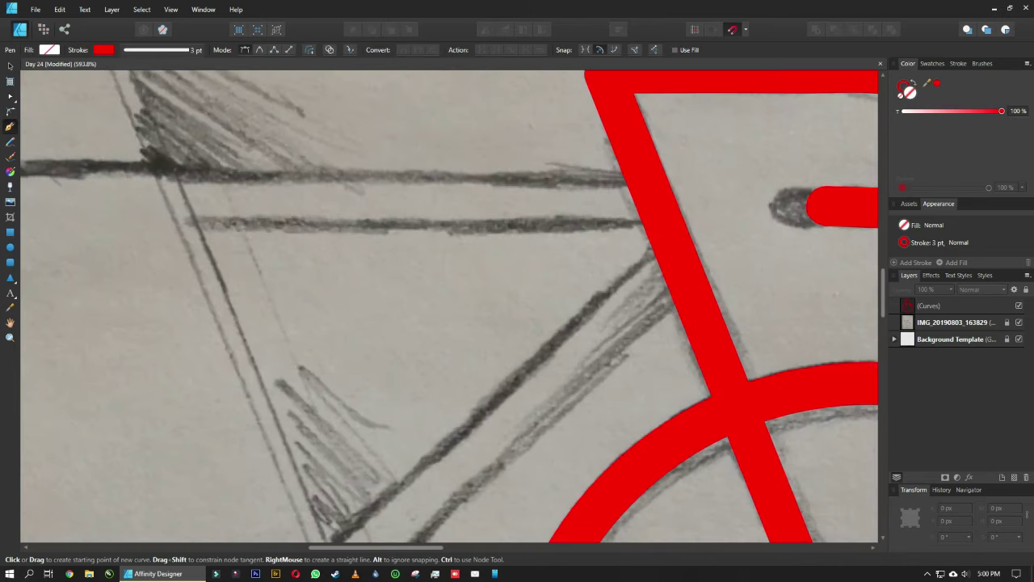
{"action": "key", "text": "ctrl+z"}
{"action": "key", "text": "ctrl+z"}
{"action": "key", "text": "ctrl+z"}
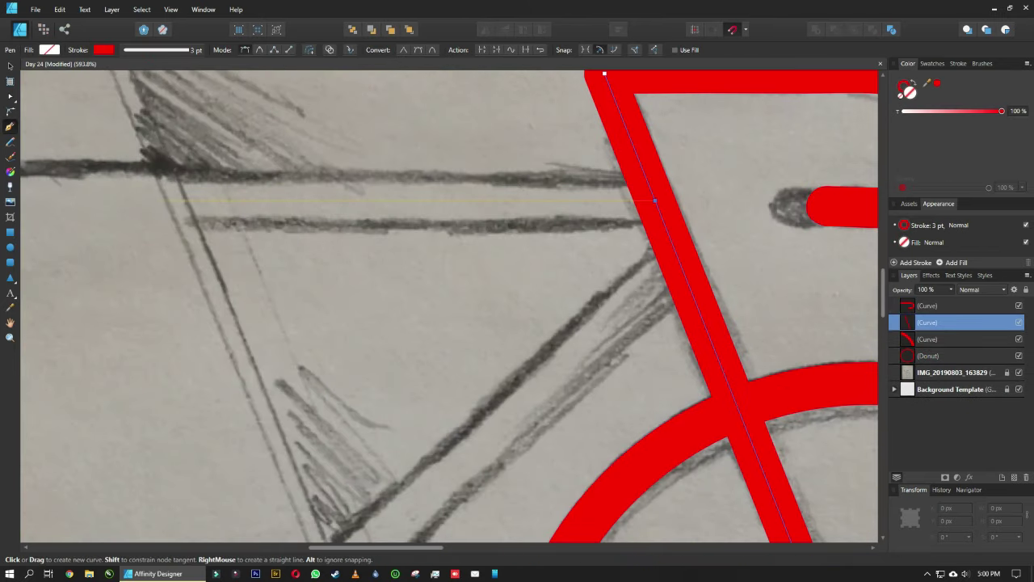
{"action": "left_click", "coordinate": [161, 200]}
{"action": "scroll", "coordinate": [211, 226], "scroll_direction": "down", "scroll_amount": 7}
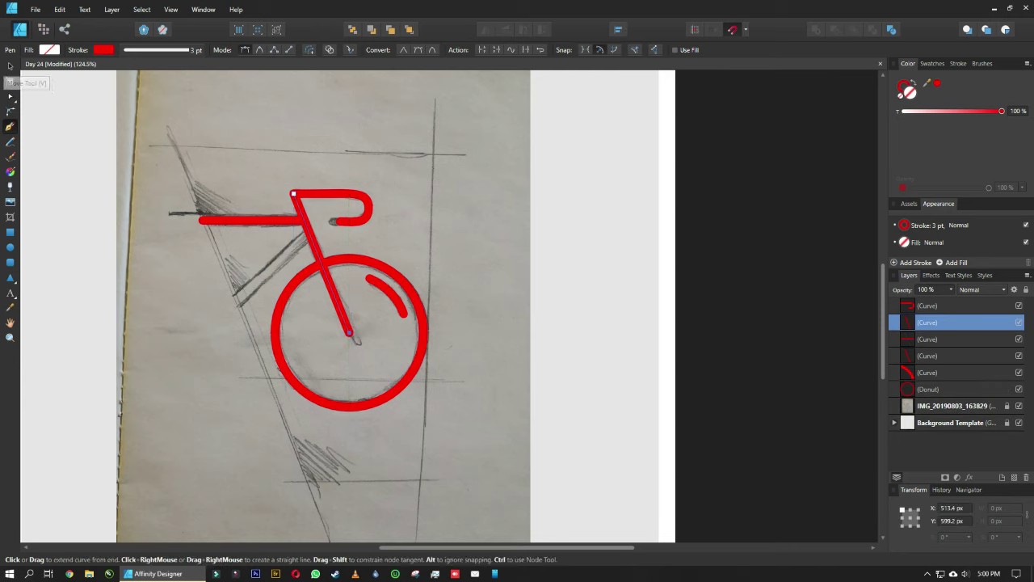
Step: Move and stretch the long diagonal line along the sketch's left edge, made thin
{"action": "left_click", "coordinate": [10, 66]}
{"action": "left_click_drag", "start_coordinate": [293, 194], "coordinate": [193, 186]}
{"action": "left_click_drag", "start_coordinate": [296, 440], "coordinate": [323, 511]}
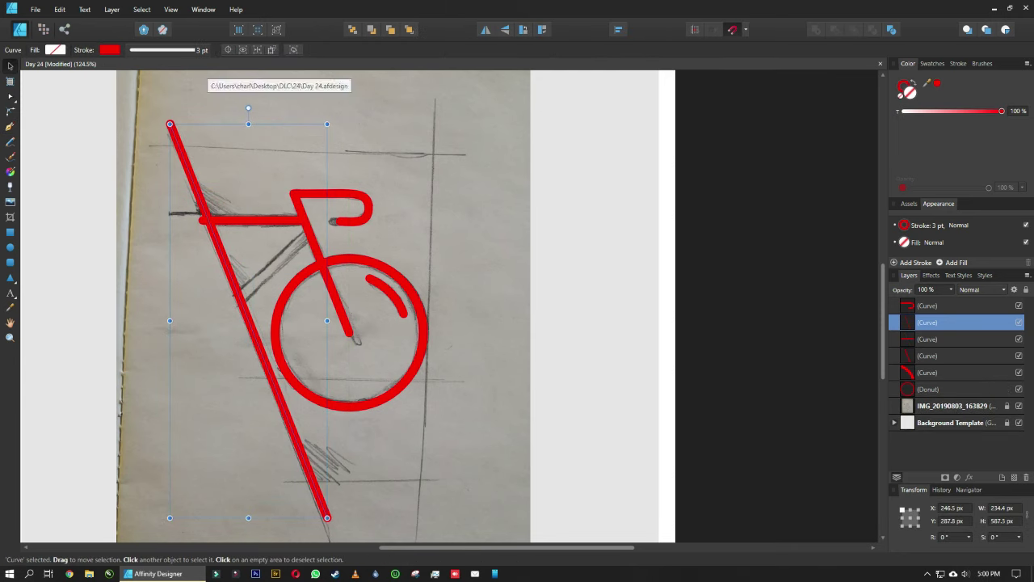
{"action": "left_click", "coordinate": [162, 50]}
Step: Trim the top tube's left end back to the diagonal line
{"action": "scroll", "coordinate": [188, 200], "scroll_direction": "up", "scroll_amount": 3}
{"action": "left_click", "coordinate": [315, 237]}
{"action": "key", "text": "a"}
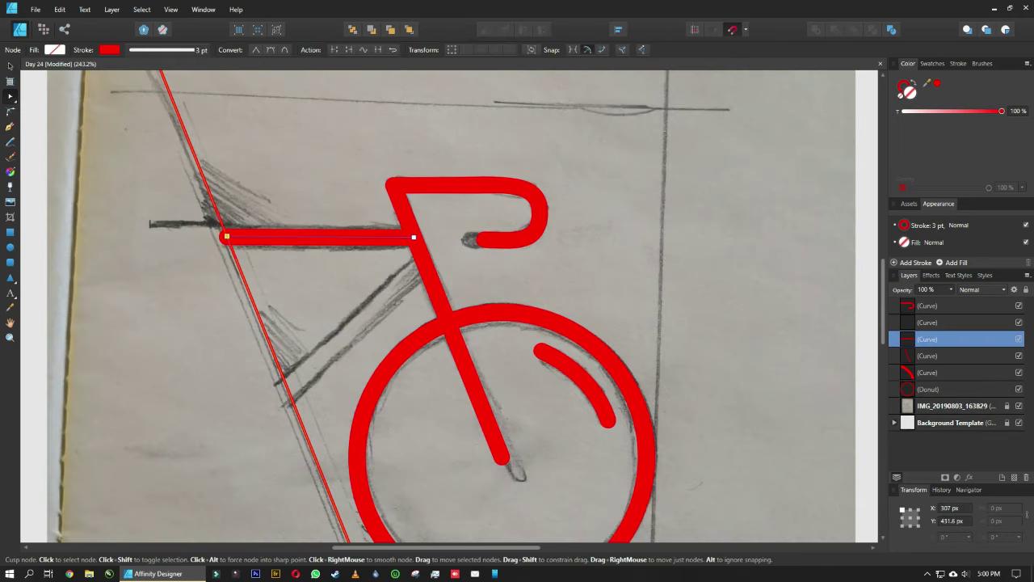
{"action": "left_click_drag", "start_coordinate": [215, 236], "coordinate": [226, 237]}
{"action": "key", "text": "v"}
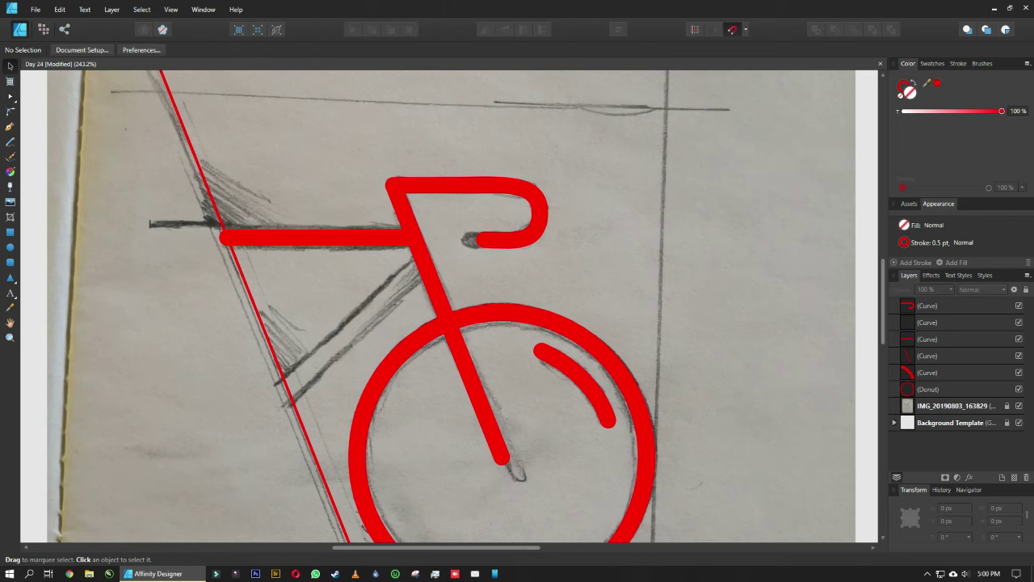
{"action": "key", "text": "p"}
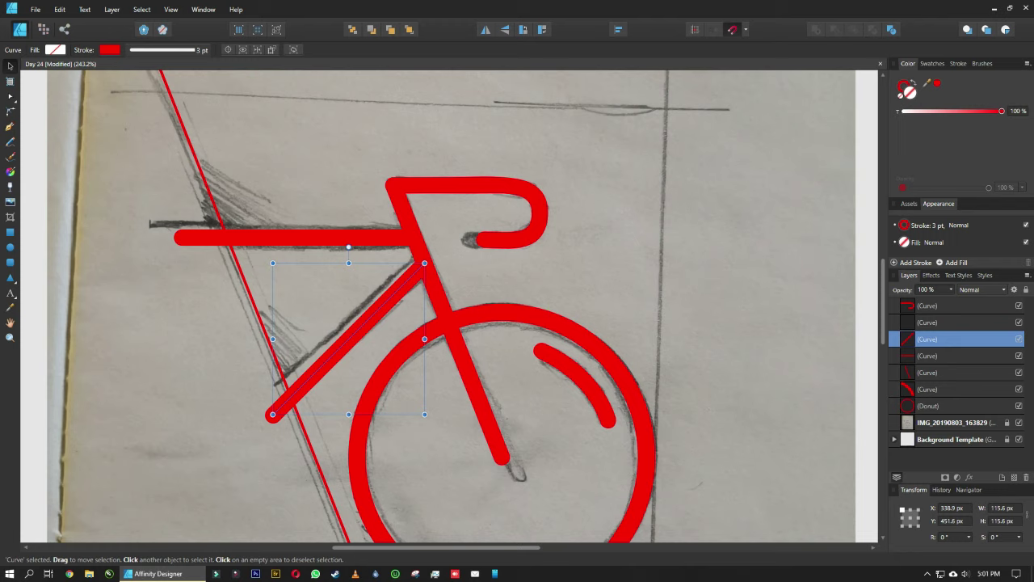
{"action": "scroll", "coordinate": [245, 257], "scroll_direction": "down", "scroll_amount": 3}
Step: Expand the red bicycle line strokes into filled shapes
{"action": "left_click_drag", "start_coordinate": [612, 455], "coordinate": [335, 203]}
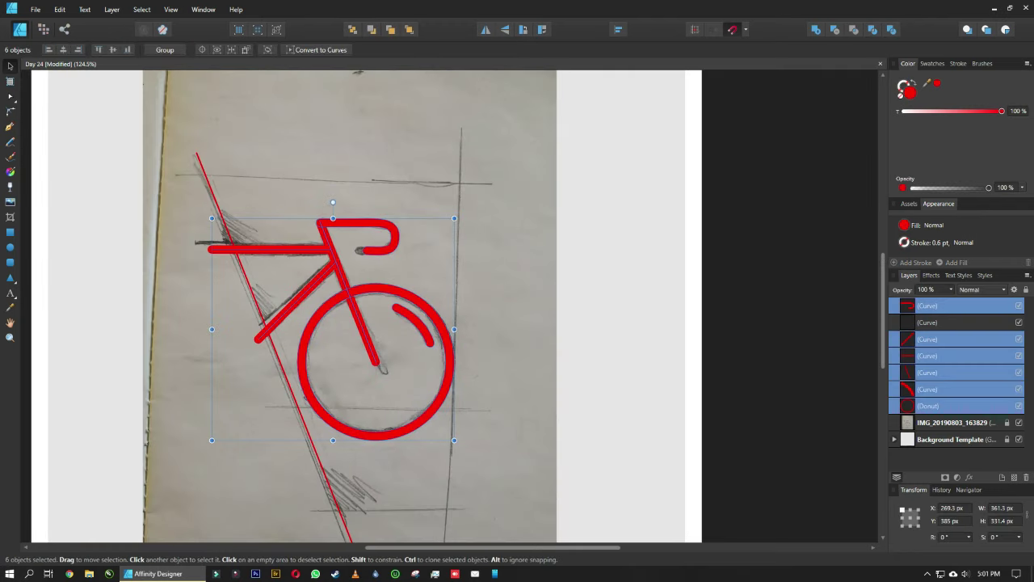
{"action": "left_click", "coordinate": [299, 203], "text": "shift"}
{"action": "left_click", "coordinate": [112, 9]}
{"action": "left_click", "coordinate": [129, 273]}
{"action": "left_click", "coordinate": [264, 324]}
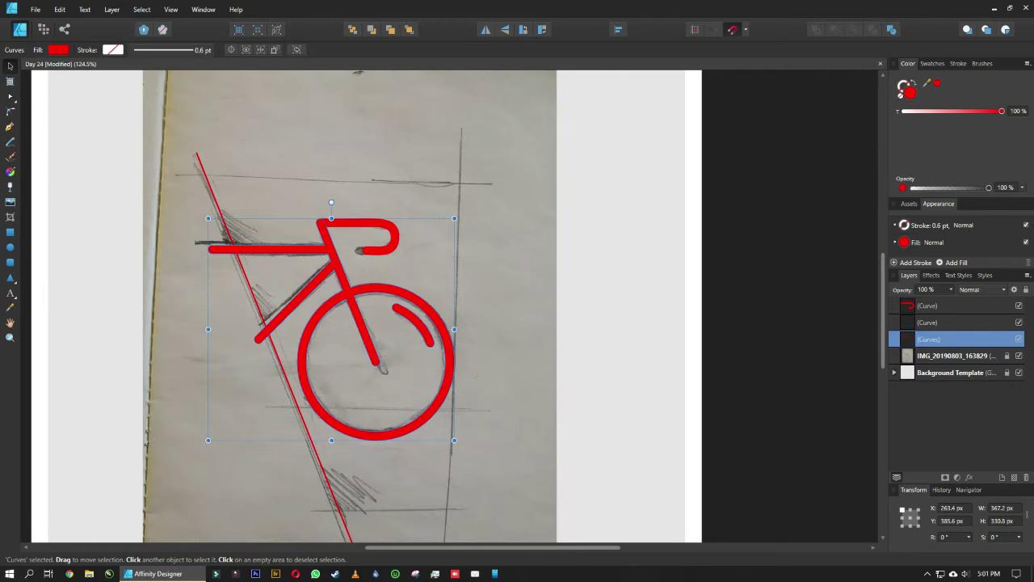
{"action": "left_click", "coordinate": [112, 9]}
{"action": "left_click", "coordinate": [129, 273]}
Step: Merge the bike shapes into one and delete the stray teardrop piece
{"action": "left_click", "coordinate": [927, 305], "text": "shift"}
{"action": "key", "text": "ctrl+k"}
{"action": "left_click", "coordinate": [11, 95]}
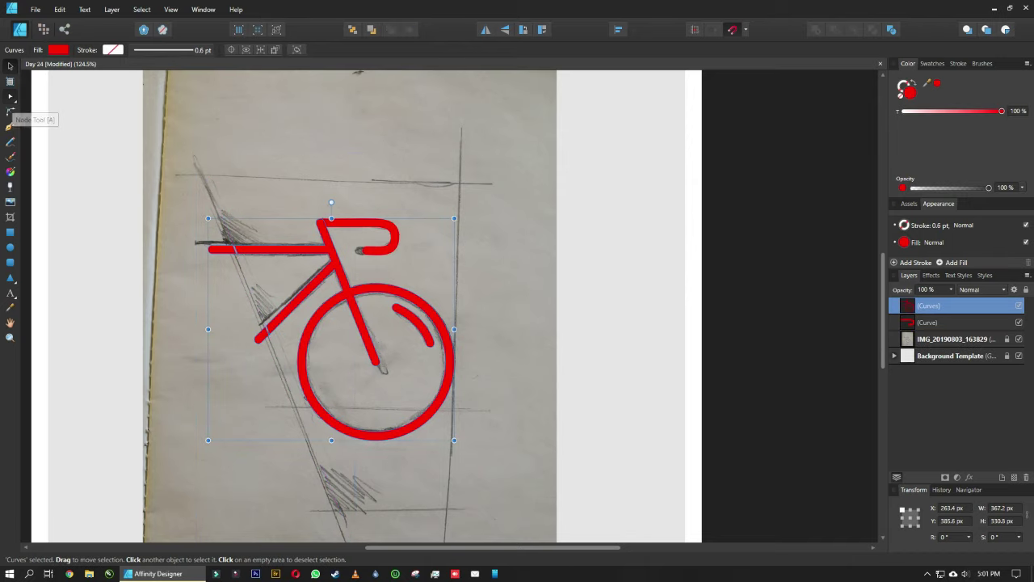
{"action": "scroll", "coordinate": [197, 230], "scroll_direction": "up", "scroll_amount": 5}
{"action": "scroll", "coordinate": [404, 307], "scroll_direction": "down", "scroll_amount": 5}
{"action": "scroll", "coordinate": [275, 355], "scroll_direction": "up", "scroll_amount": 4}
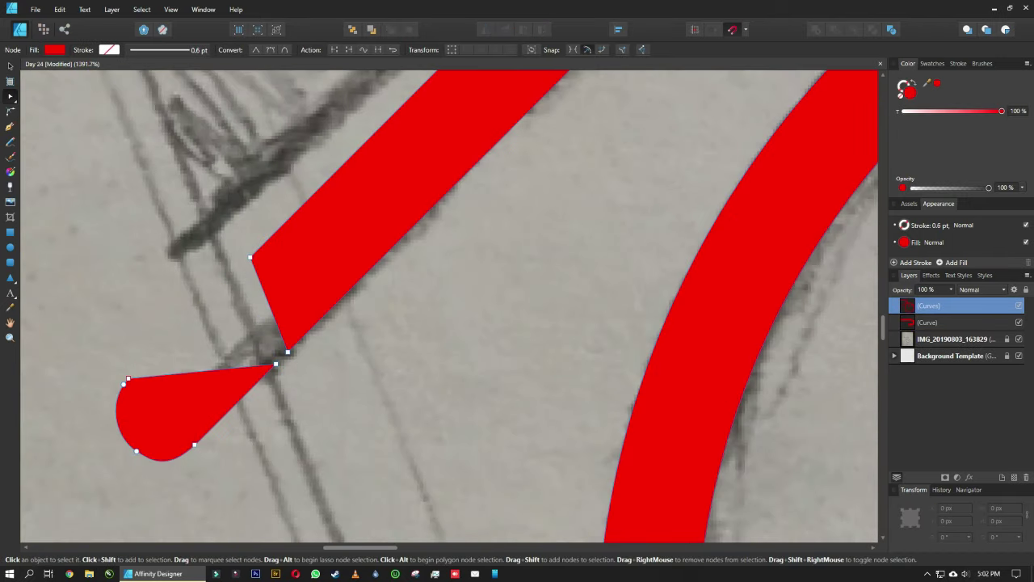
{"action": "key", "text": "Delete"}
{"action": "scroll", "coordinate": [275, 355], "scroll_direction": "down", "scroll_amount": 4}
Step: Draw a thin slanted guide line along the sketch's upper-left edge
{"action": "key", "text": "ctrl+d"}
{"action": "left_click", "coordinate": [9, 127]}
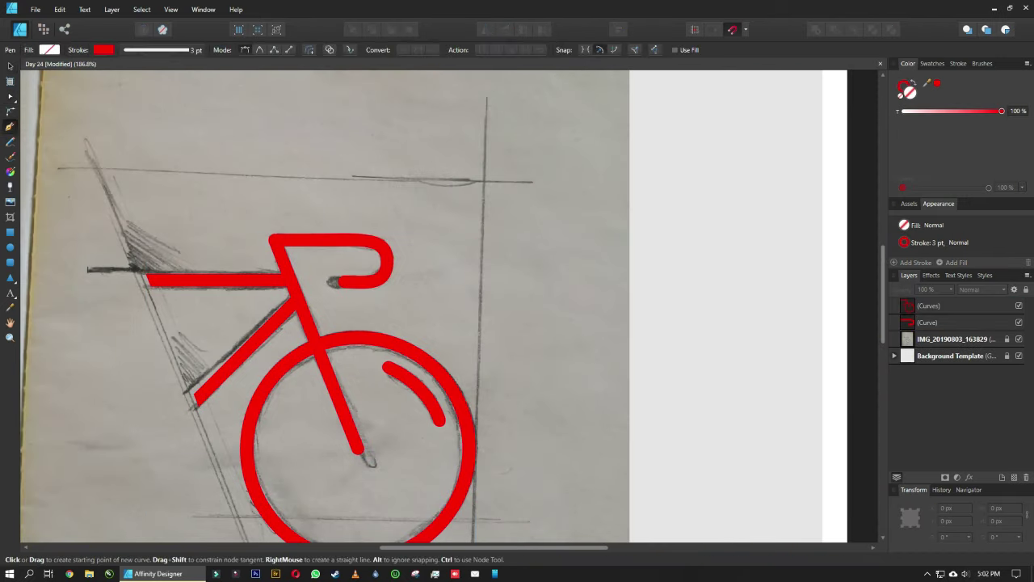
{"action": "left_click", "coordinate": [81, 114]}
{"action": "left_click", "coordinate": [199, 406]}
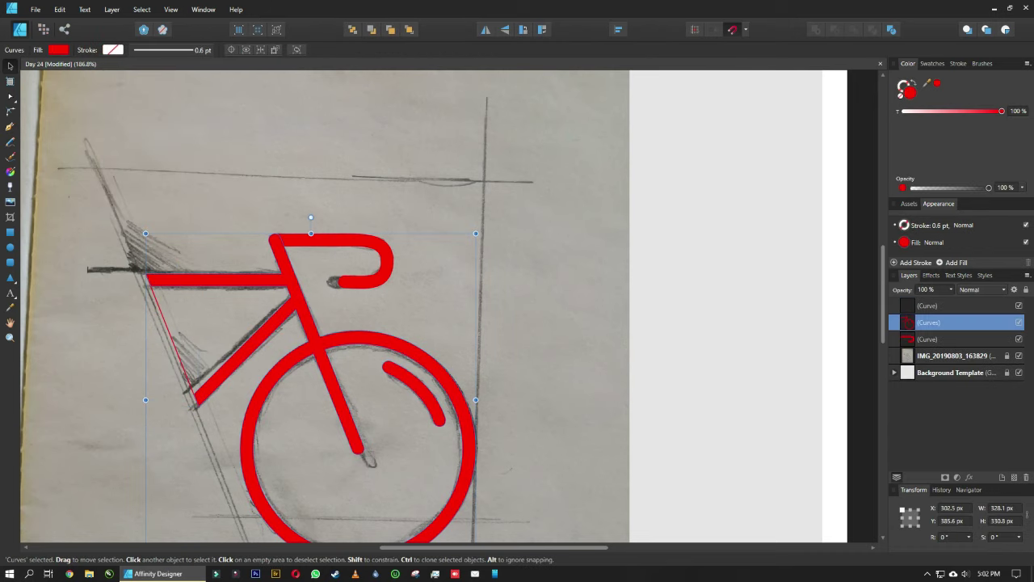
{"action": "key", "text": "v"}
{"action": "scroll", "coordinate": [323, 307], "scroll_direction": "down", "scroll_amount": 5}
Step: Draw a rectangle around the bicycle and slant its left side into a trapezoid
{"action": "scroll", "coordinate": [323, 307], "scroll_direction": "down", "scroll_amount": 3}
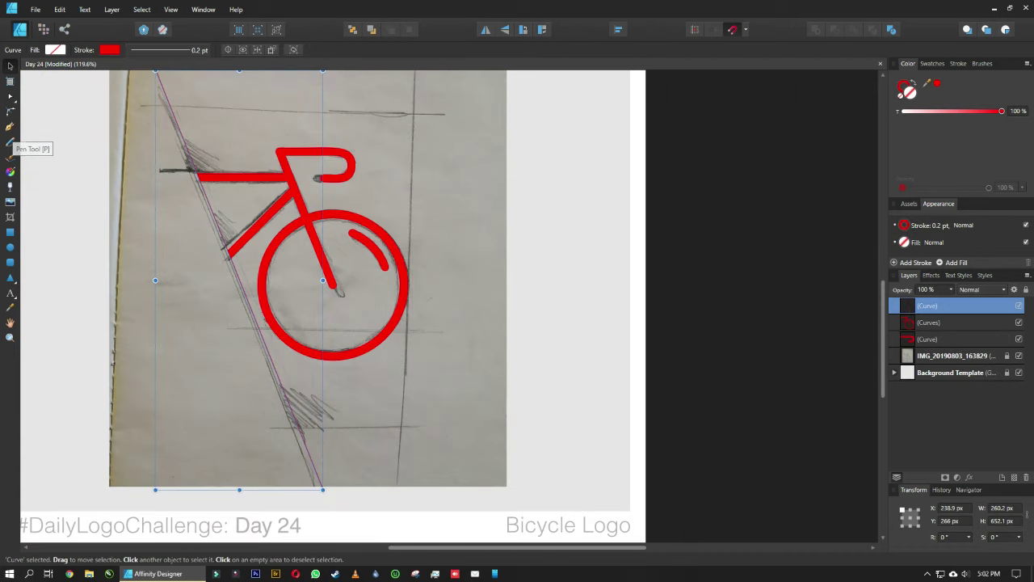
{"action": "key", "text": "m"}
{"action": "left_click_drag", "start_coordinate": [415, 113], "coordinate": [132, 426]}
{"action": "key", "text": "ctrl+Return"}
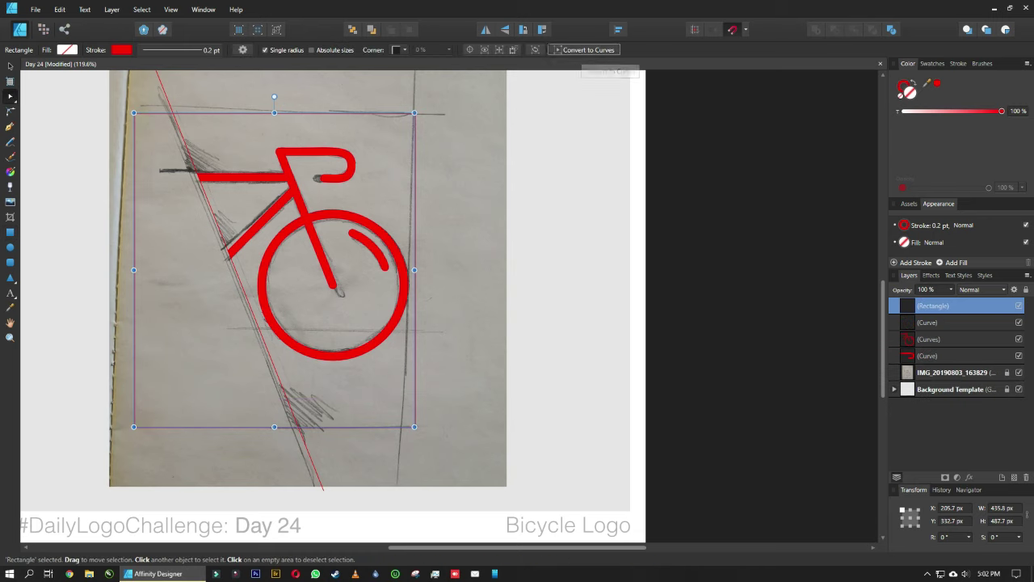
{"action": "key", "text": "a"}
{"action": "left_click_drag", "start_coordinate": [132, 113], "coordinate": [173, 113]}
{"action": "left_click_drag", "start_coordinate": [131, 426], "coordinate": [298, 427]}
Step: Delete the thin slanted guide line
{"action": "left_click", "coordinate": [926, 323]}
{"action": "key", "text": "Delete"}
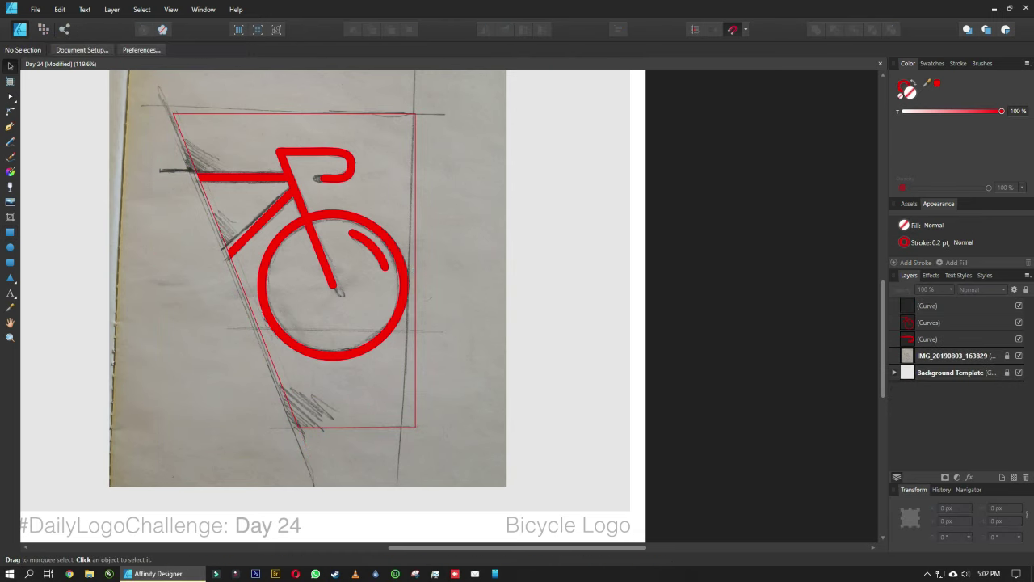
{"action": "key", "text": "p"}
{"action": "scroll", "coordinate": [213, 171], "scroll_direction": "up", "scroll_amount": 8}
{"action": "left_click", "coordinate": [216, 162]}
{"action": "scroll", "coordinate": [216, 161], "scroll_direction": "down", "scroll_amount": 8}
Step: Draw a small box at the top tube's left end
{"action": "key", "text": "m"}
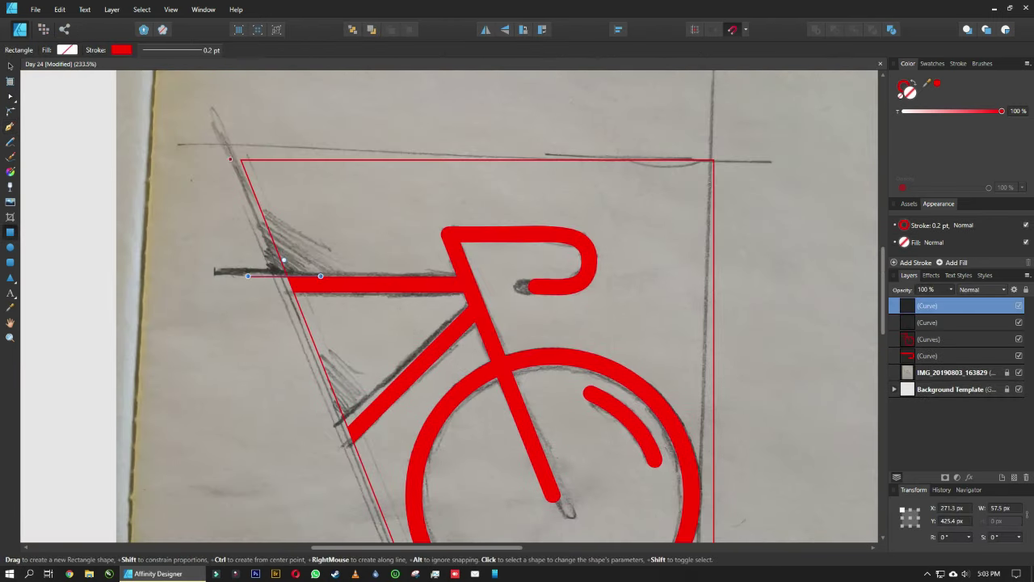
{"action": "left_click_drag", "start_coordinate": [243, 157], "coordinate": [151, 396]}
{"action": "key", "text": "a"}
{"action": "scroll", "coordinate": [243, 267], "scroll_direction": "up", "scroll_amount": 8}
{"action": "key", "text": "v"}
{"action": "scroll", "coordinate": [184, 158], "scroll_direction": "down", "scroll_amount": 4}
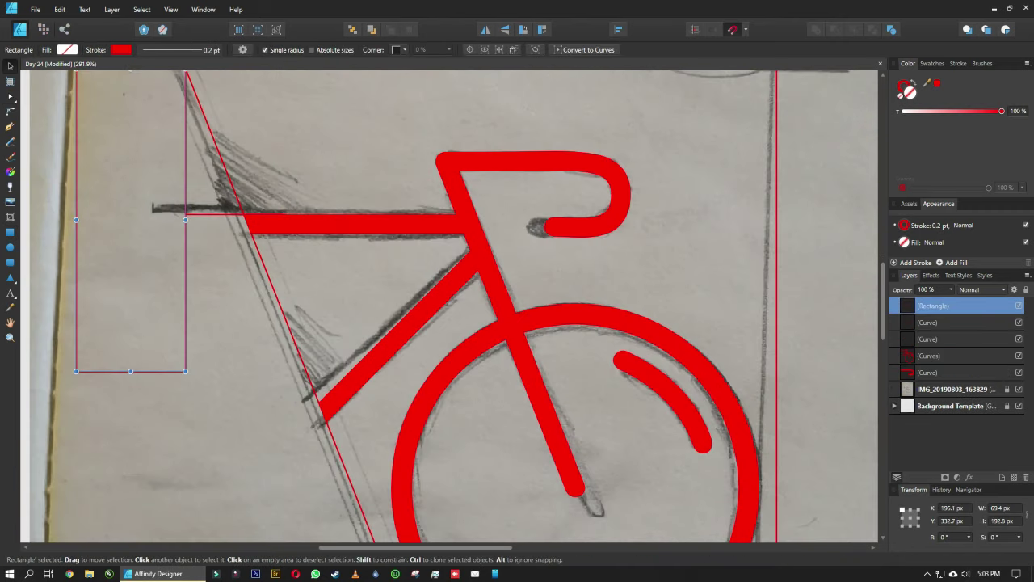
{"action": "key", "text": "alt+t"}
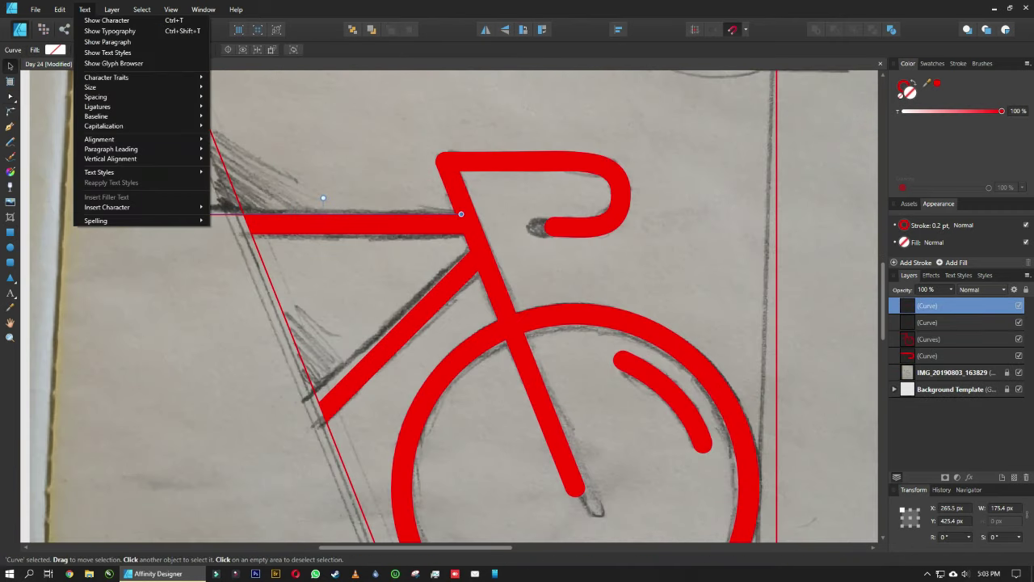
{"action": "key", "text": "Escape"}
Step: Try a small rectangle at the trapezoid's bottom, then undo it
{"action": "scroll", "coordinate": [423, 216], "scroll_direction": "up", "scroll_amount": 10}
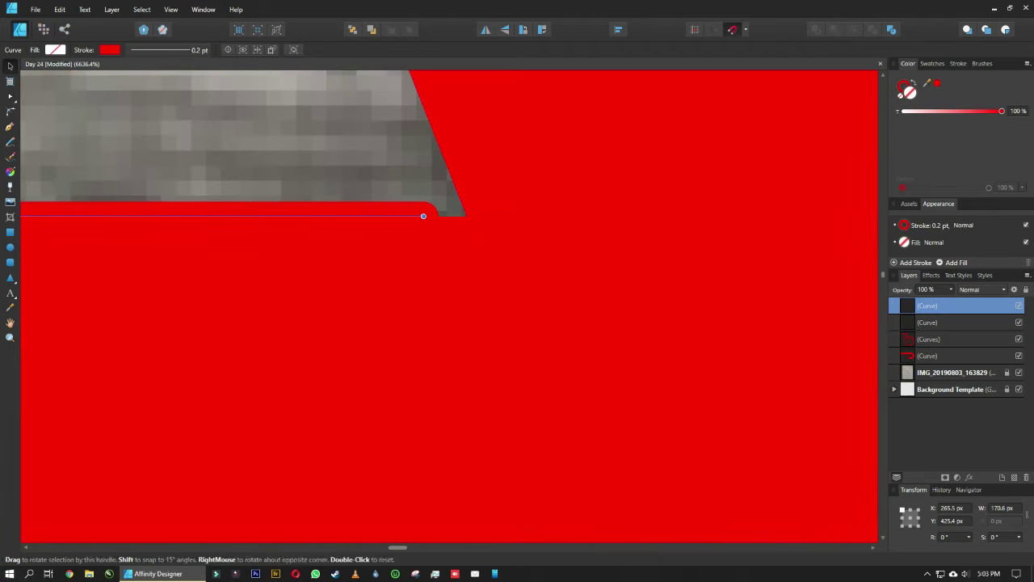
{"action": "scroll", "coordinate": [465, 216], "scroll_direction": "down", "scroll_amount": 8}
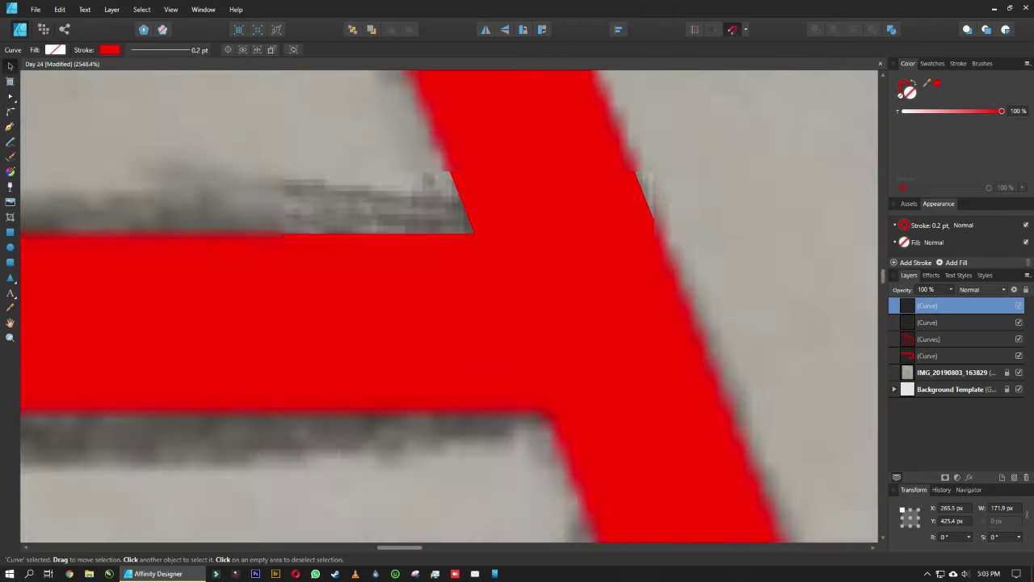
{"action": "scroll", "coordinate": [465, 216], "scroll_direction": "down", "scroll_amount": 3}
{"action": "key", "text": "ctrl+d"}
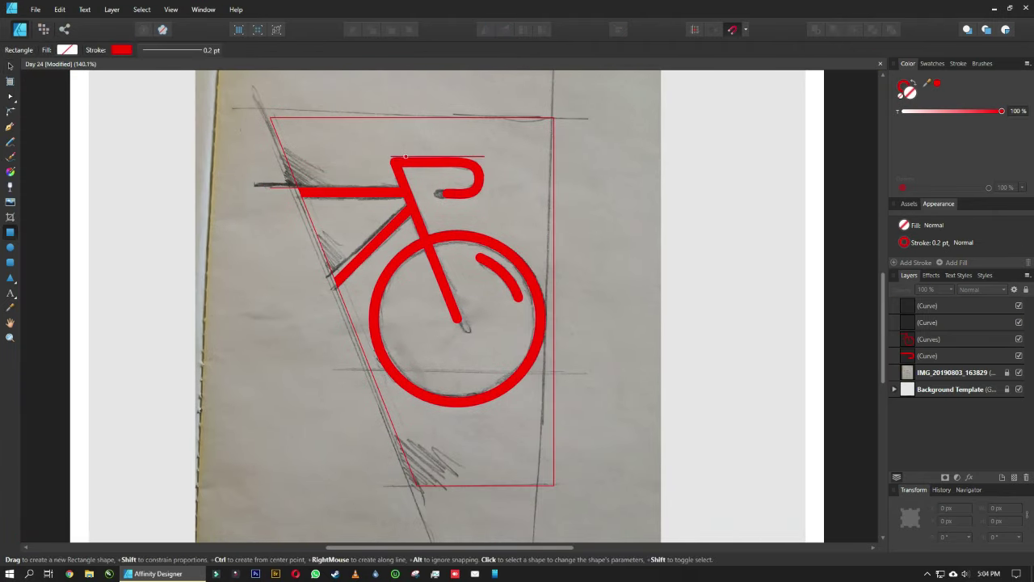
{"action": "left_click_drag", "start_coordinate": [404, 156], "coordinate": [449, 117]}
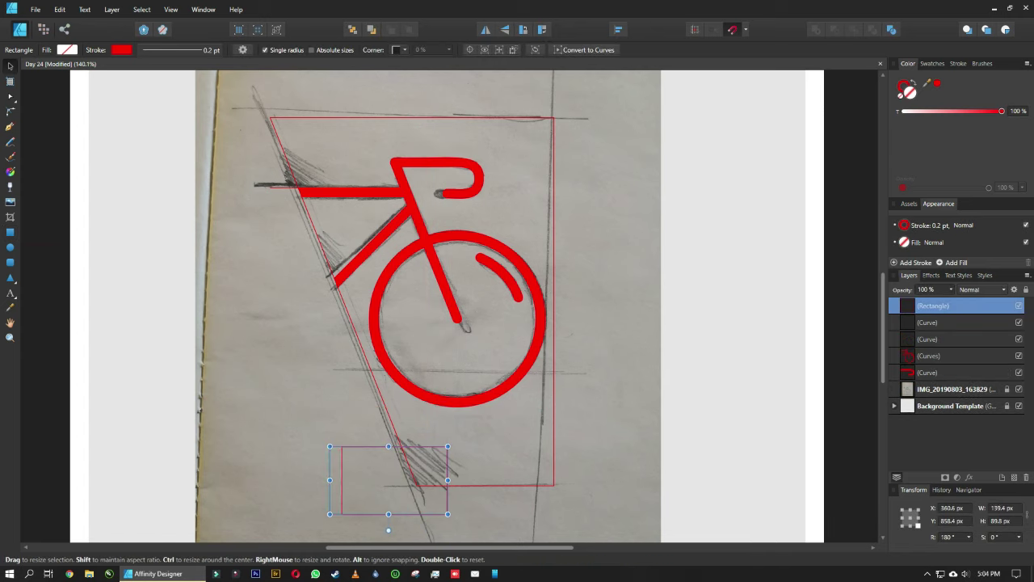
{"action": "key", "text": "ctrl+z"}
Step: Slant the top tube's left end to follow the trapezoid edge
{"action": "key", "text": "a"}
{"action": "scroll", "coordinate": [312, 237], "scroll_direction": "up", "scroll_amount": 8}
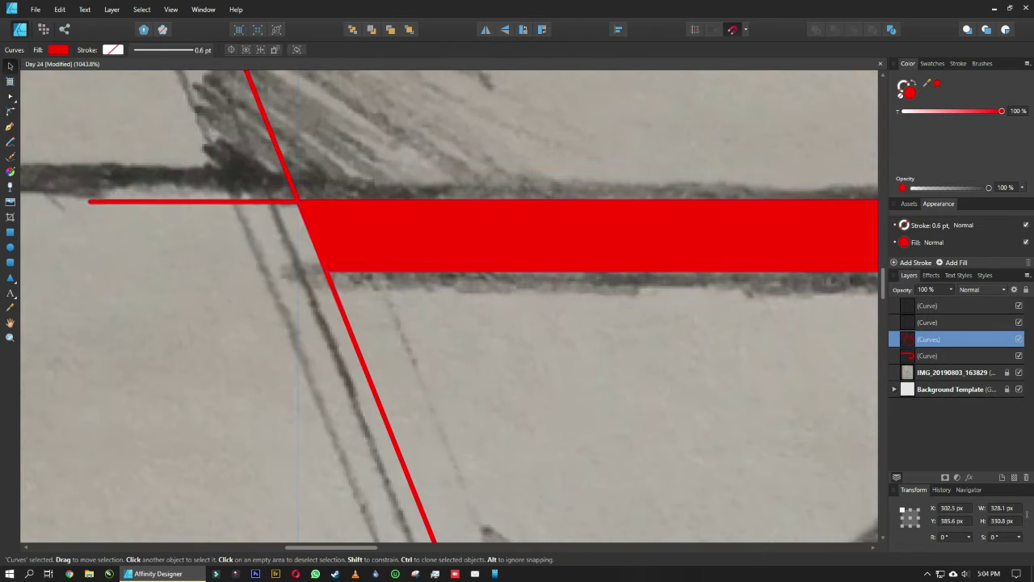
{"action": "left_click_drag", "start_coordinate": [311, 236], "coordinate": [250, 200]}
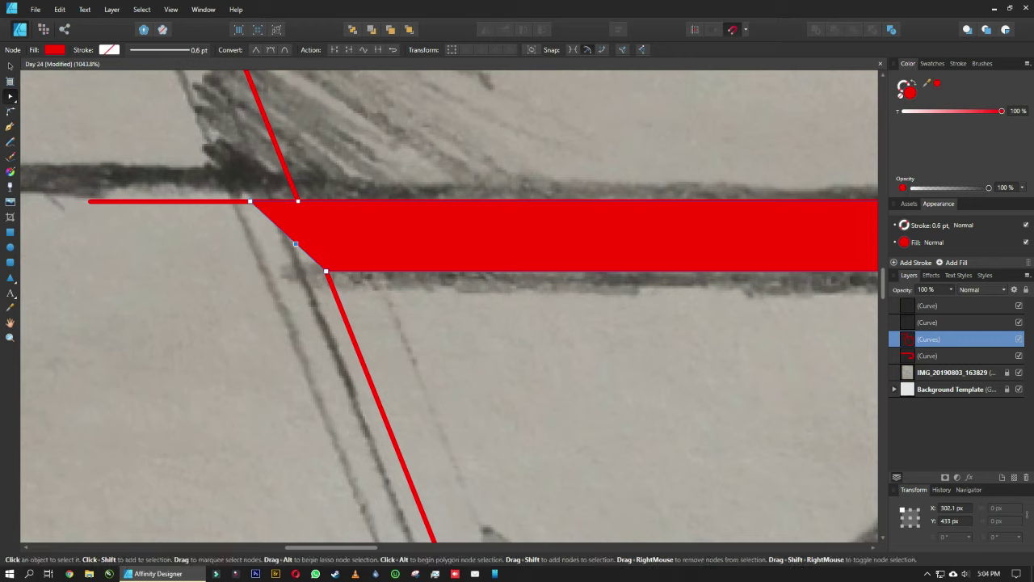
{"action": "left_click", "coordinate": [296, 243]}
{"action": "scroll", "coordinate": [383, 425], "scroll_direction": "down", "scroll_amount": 10}
{"action": "scroll", "coordinate": [383, 425], "scroll_direction": "up", "scroll_amount": 10}
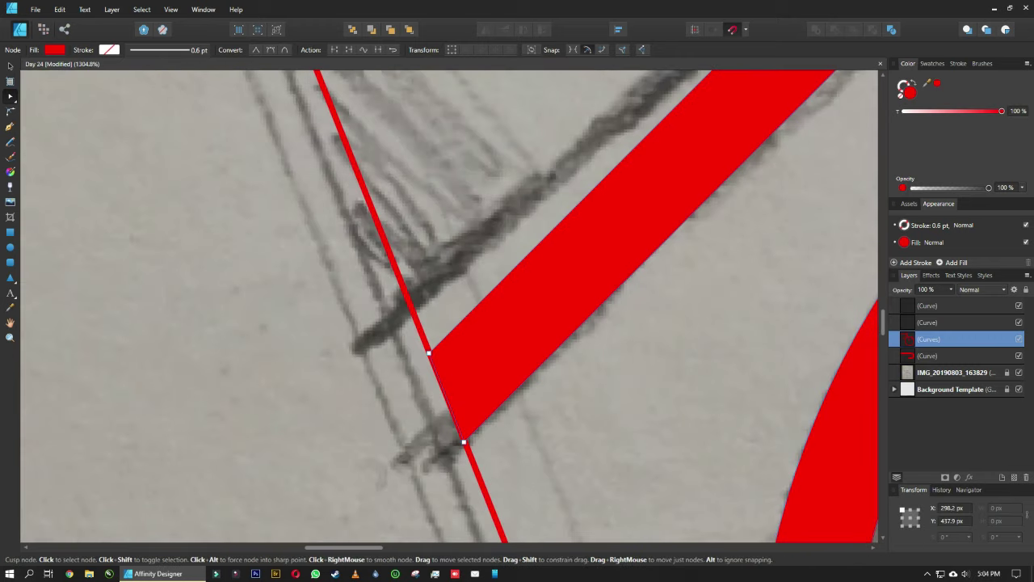
Step: Fit the page in view and combine the bicycle with the trapezoid outline
{"action": "key", "text": "ctrl+0"}
{"action": "key", "text": "v"}
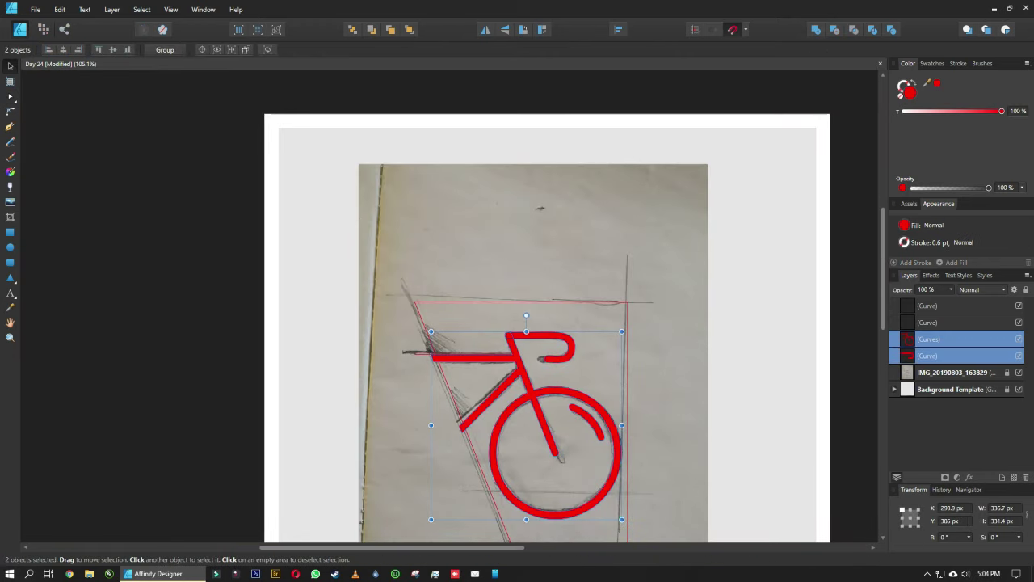
{"action": "key", "text": "ctrl+z"}
{"action": "scroll", "coordinate": [482, 354], "scroll_direction": "up", "scroll_amount": 7}
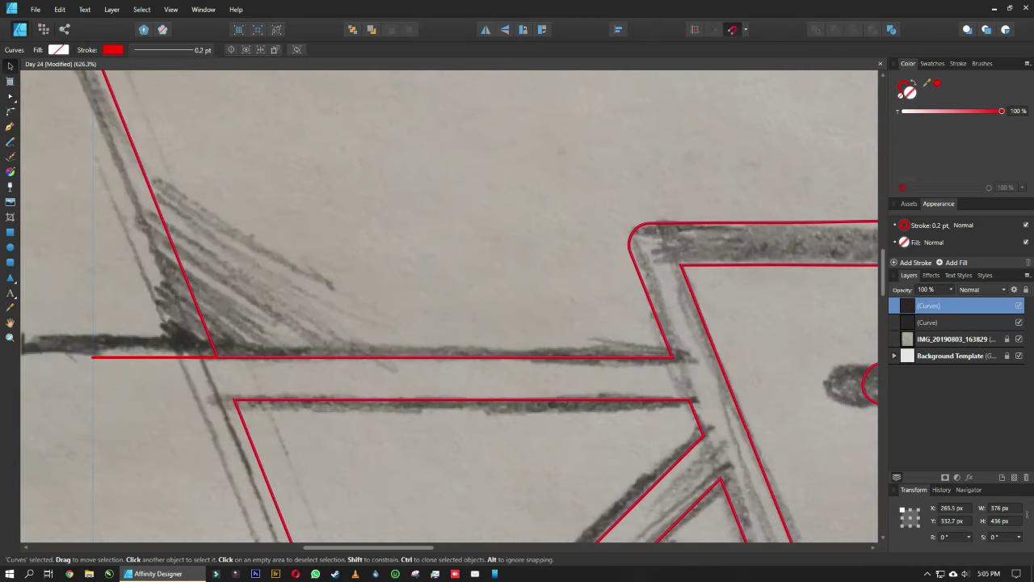
Step: Merge the bicycle strokes into the red badge as one shape
{"action": "left_click", "coordinate": [112, 9]}
{"action": "left_click", "coordinate": [129, 273]}
{"action": "scroll", "coordinate": [484, 323], "scroll_direction": "down", "scroll_amount": 5}
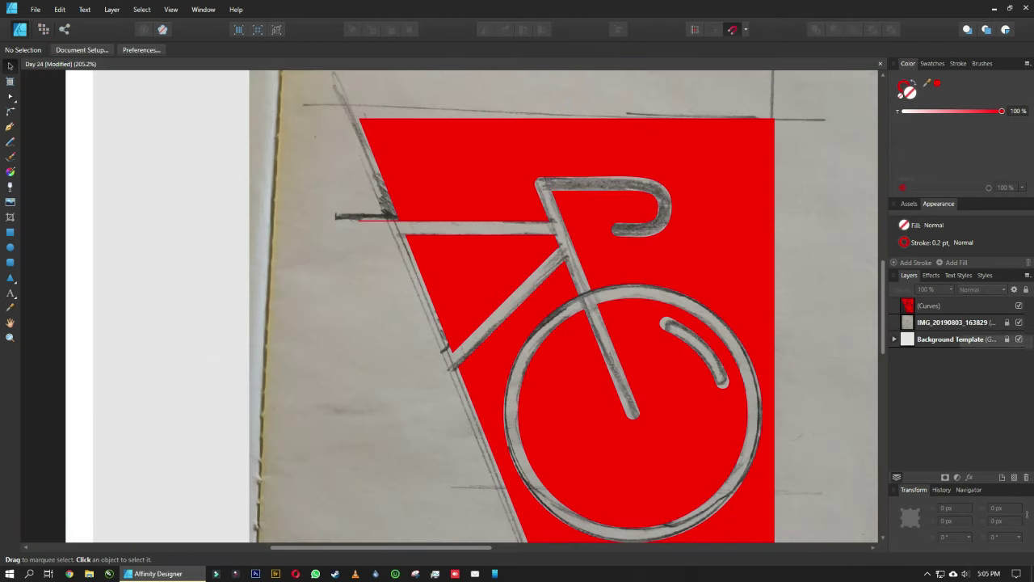
{"action": "scroll", "coordinate": [446, 287], "scroll_direction": "down", "scroll_amount": 3}
{"action": "scroll", "coordinate": [509, 331], "scroll_direction": "up", "scroll_amount": 2}
Step: Softly round the badge's corners with the Corner Tool, then deselect and reselect the badge
{"action": "left_click", "coordinate": [509, 331]}
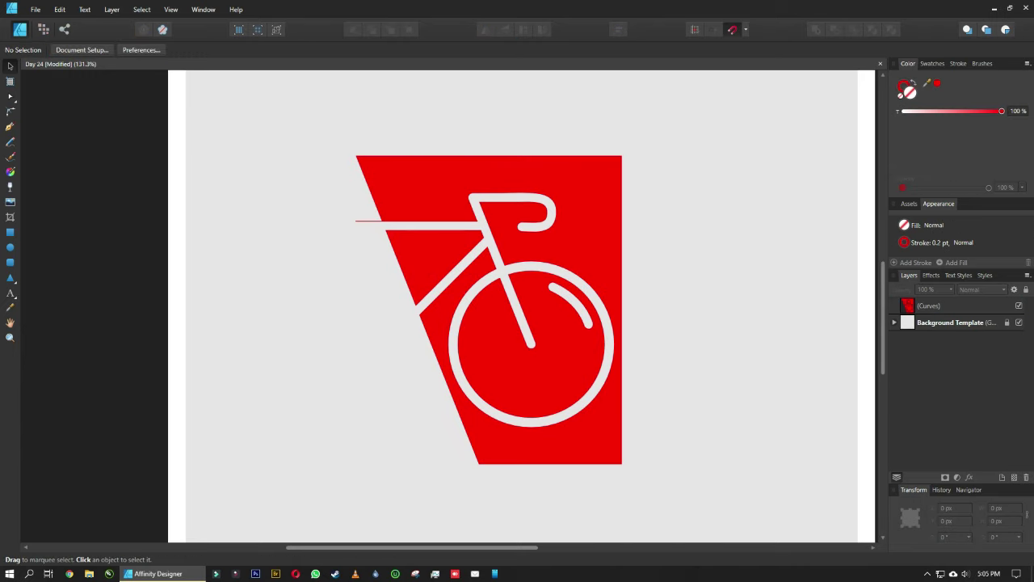
{"action": "left_click", "coordinate": [10, 113]}
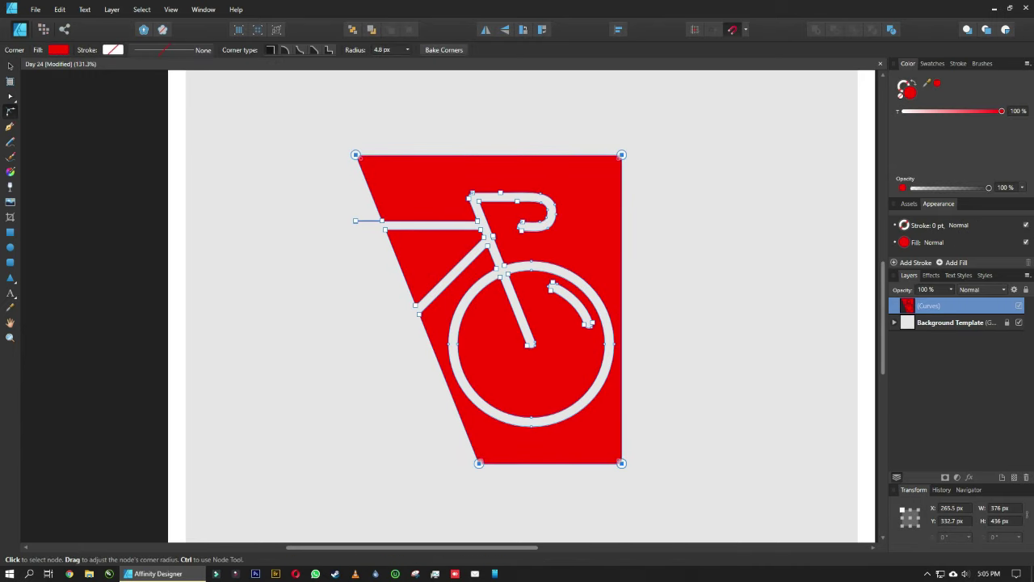
{"action": "key", "text": "v"}
{"action": "key", "text": "ctrl+d"}
{"action": "scroll", "coordinate": [485, 307], "scroll_direction": "down", "scroll_amount": 3}
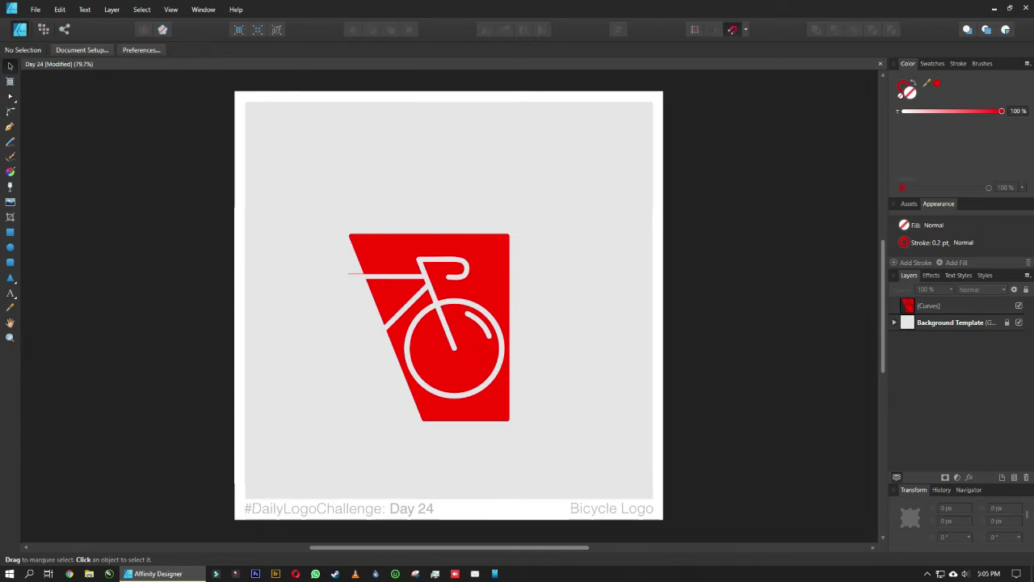
{"action": "left_click", "coordinate": [396, 291]}
Step: Add 'PEDDLE POWER' artistic text, align it to the page's left edge and place it beside the badge
{"action": "key", "text": "t"}
{"action": "left_click_drag", "start_coordinate": [377, 275], "coordinate": [377, 437]}
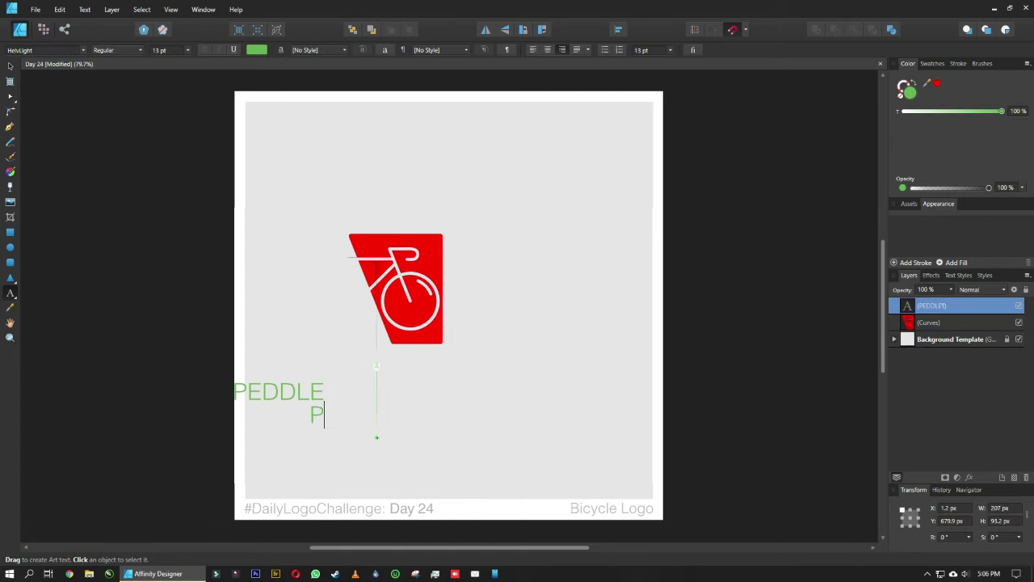
{"action": "left_click", "coordinate": [10, 65]}
{"action": "left_click_drag", "start_coordinate": [278, 402], "coordinate": [524, 323]}
{"action": "left_click", "coordinate": [618, 29]}
{"action": "left_click", "coordinate": [609, 64]}
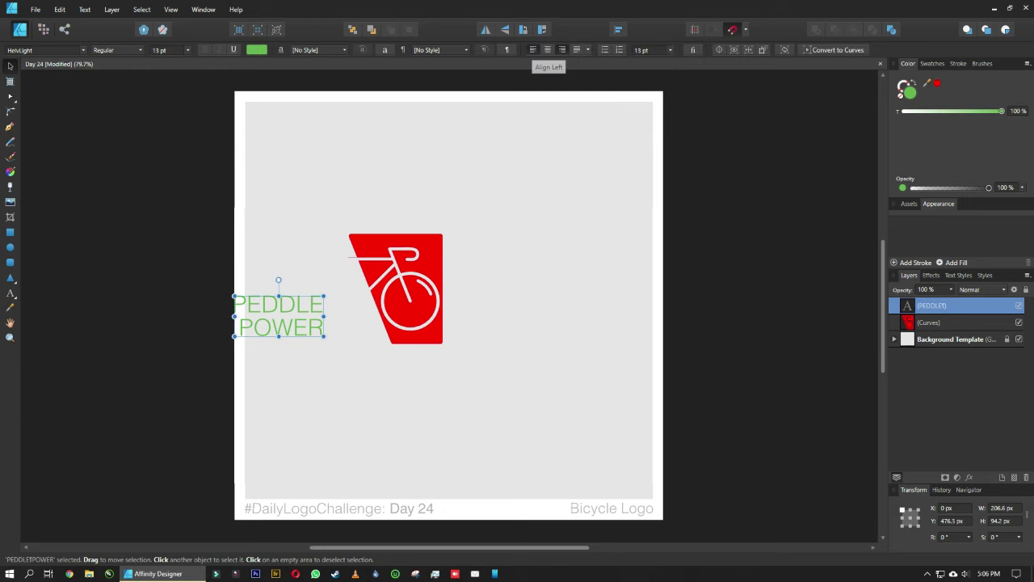
{"action": "mouse_move", "coordinate": [279, 319]}
{"action": "left_mouse_down"}
{"action": "mouse_move", "coordinate": [497, 257]}
{"action": "mouse_move", "coordinate": [549, 253]}
{"action": "left_mouse_up"}
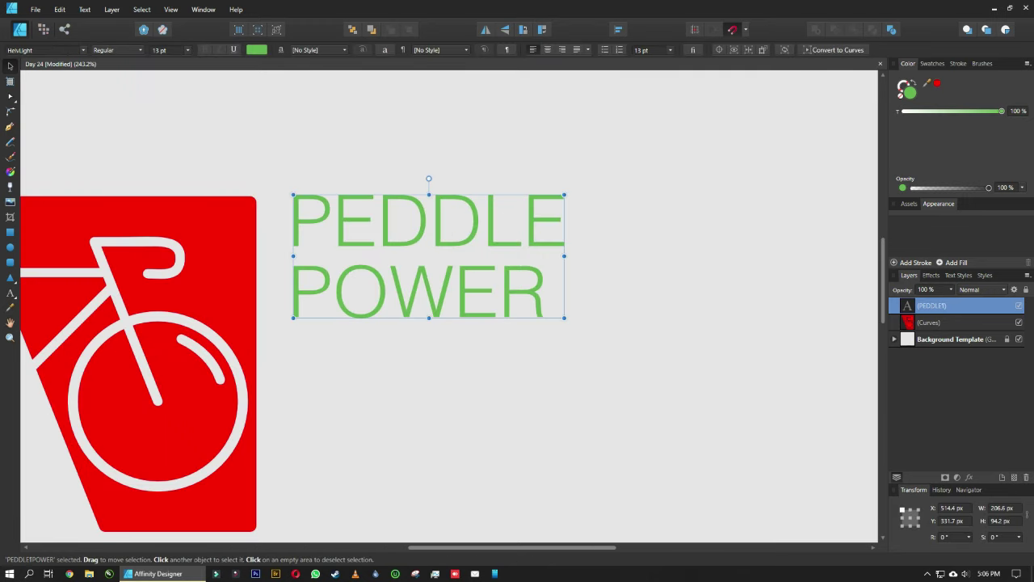
Step: Set the text to Montserrat Black, justified, with 11 pt line spacing
{"action": "left_click", "coordinate": [45, 50]}
{"action": "scroll", "coordinate": [137, 157], "scroll_direction": "down", "scroll_amount": 10}
{"action": "scroll", "coordinate": [137, 158], "scroll_direction": "down", "scroll_amount": 3}
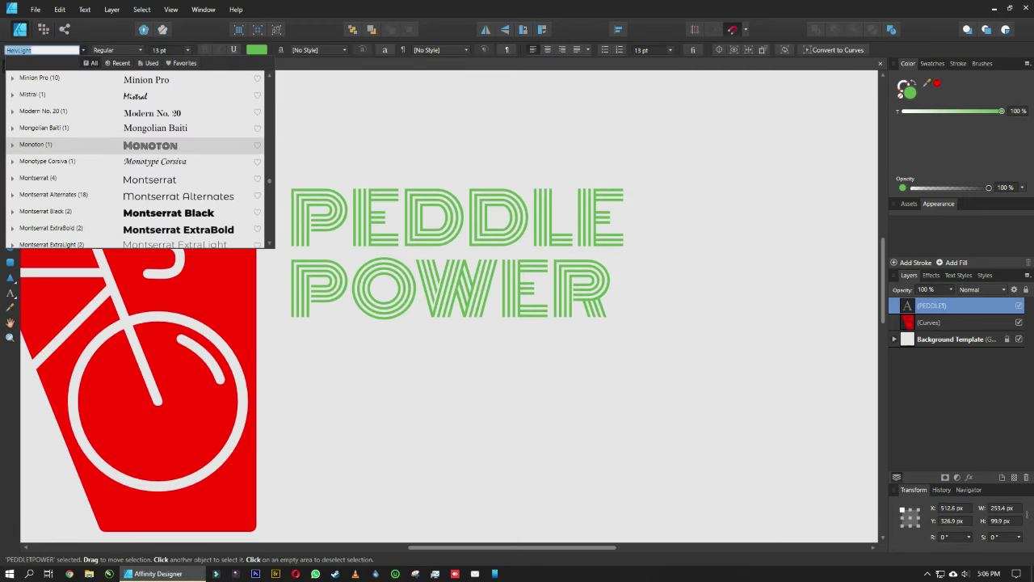
{"action": "left_click", "coordinate": [168, 212]}
{"action": "key", "text": "ctrl+0"}
{"action": "left_click", "coordinate": [582, 51]}
{"action": "left_click", "coordinate": [602, 102]}
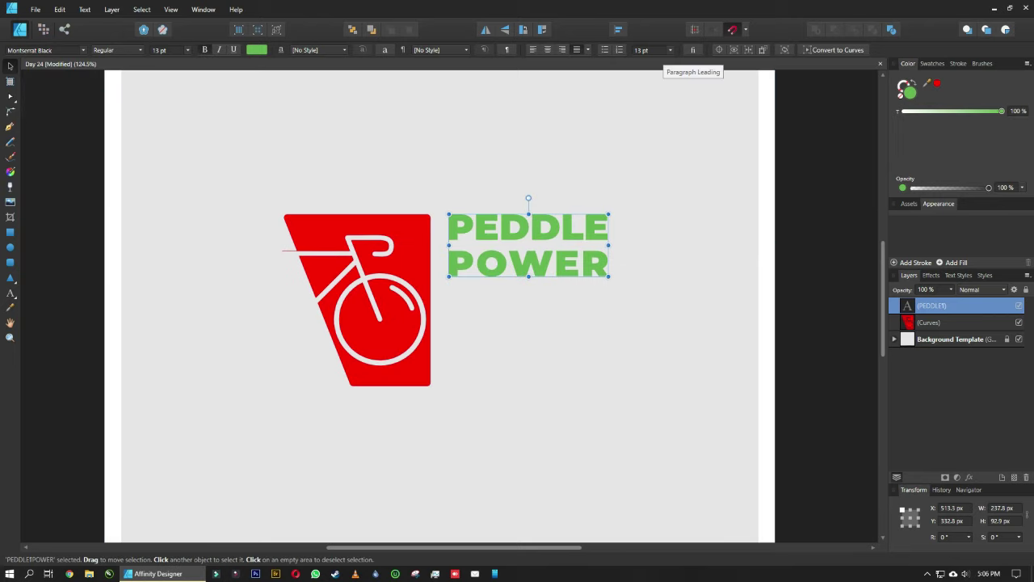
{"action": "left_click", "coordinate": [670, 50]}
{"action": "left_click", "coordinate": [646, 194]}
Step: Butt the wordmark against the red badge and enlarge it
{"action": "left_click_drag", "start_coordinate": [565, 242], "coordinate": [551, 243]}
{"action": "scroll", "coordinate": [598, 270], "scroll_direction": "down", "scroll_amount": 3}
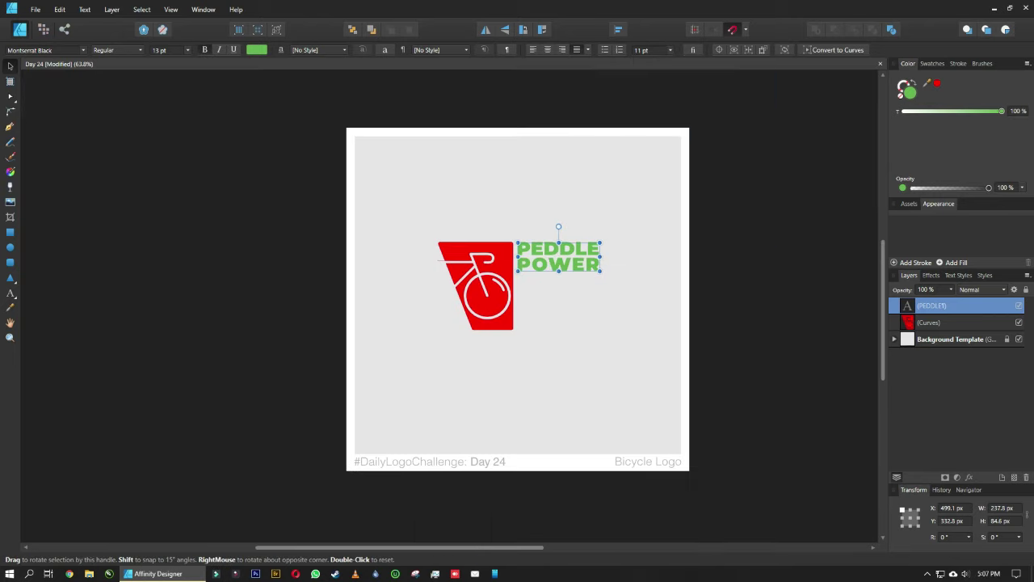
{"action": "left_click_drag", "start_coordinate": [602, 272], "coordinate": [761, 331]}
{"action": "scroll", "coordinate": [762, 331], "scroll_direction": "up", "scroll_amount": 1}
Step: Scale the badge and wordmark to fit the page and make the wordmark dark grey
{"action": "key", "text": "ctrl+a"}
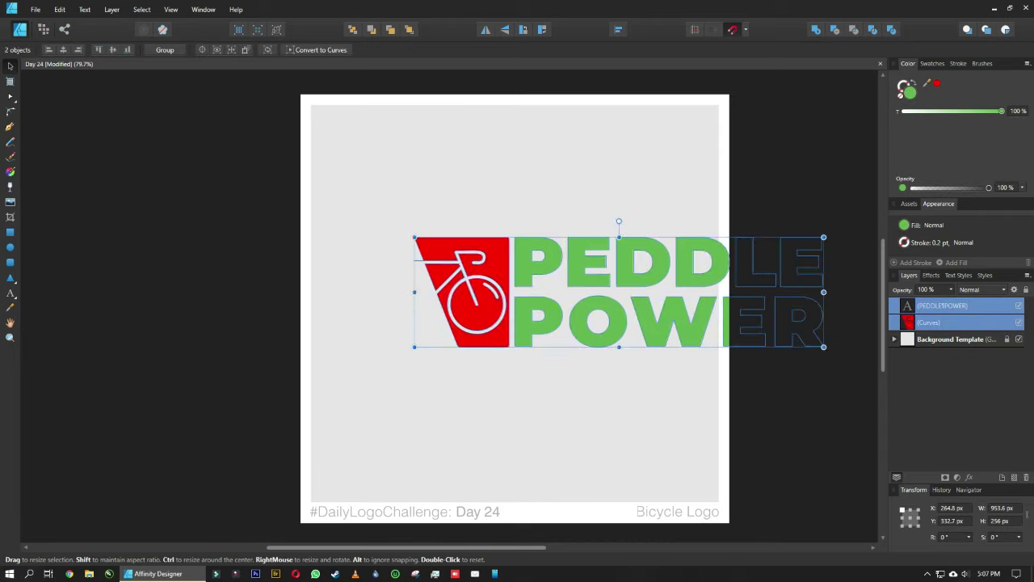
{"action": "left_click_drag", "start_coordinate": [824, 347], "coordinate": [653, 340]}
{"action": "left_click", "coordinate": [549, 299]}
{"action": "double_click", "coordinate": [906, 91]}
{"action": "left_click", "coordinate": [652, 178]}
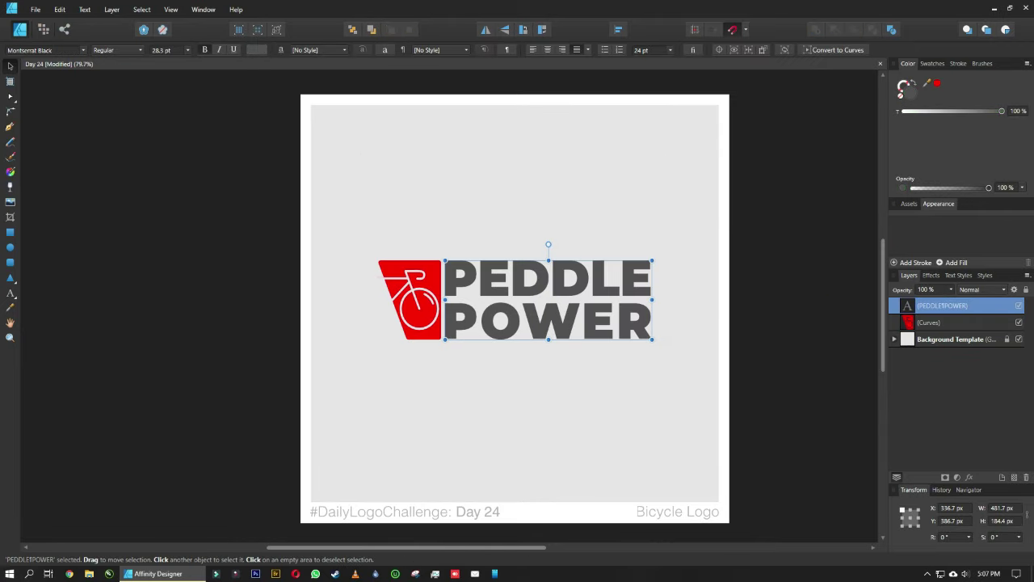
Step: Change the badge fill to the deeper red C70000, then select the POWER text line
{"action": "double_click", "coordinate": [906, 91]}
{"action": "left_click_drag", "start_coordinate": [511, 158], "coordinate": [747, 132]}
{"action": "left_click", "coordinate": [883, 351]}
{"action": "left_click", "coordinate": [408, 299]}
{"action": "double_click", "coordinate": [906, 90]}
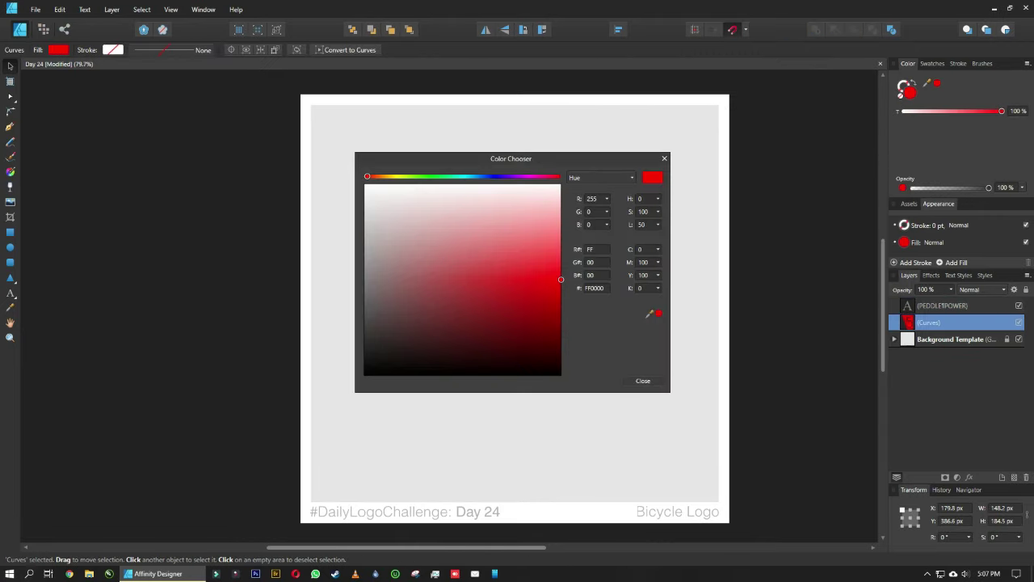
{"action": "left_click_drag", "start_coordinate": [510, 159], "coordinate": [758, 168]}
{"action": "left_click", "coordinate": [808, 310]}
{"action": "key", "text": "Escape"}
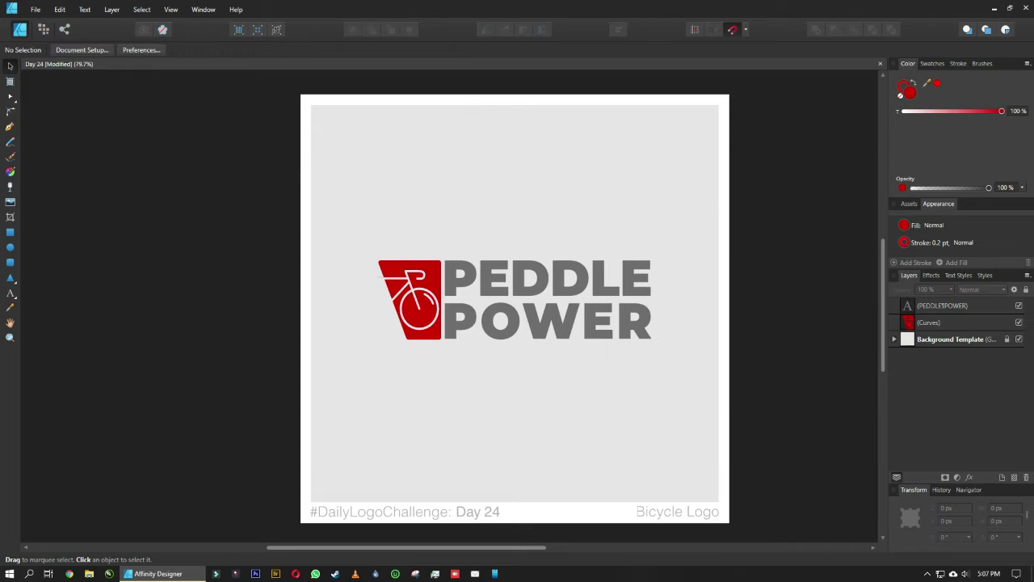
{"action": "left_click", "coordinate": [942, 305]}
{"action": "left_click_drag", "start_coordinate": [655, 340], "coordinate": [444, 323]}
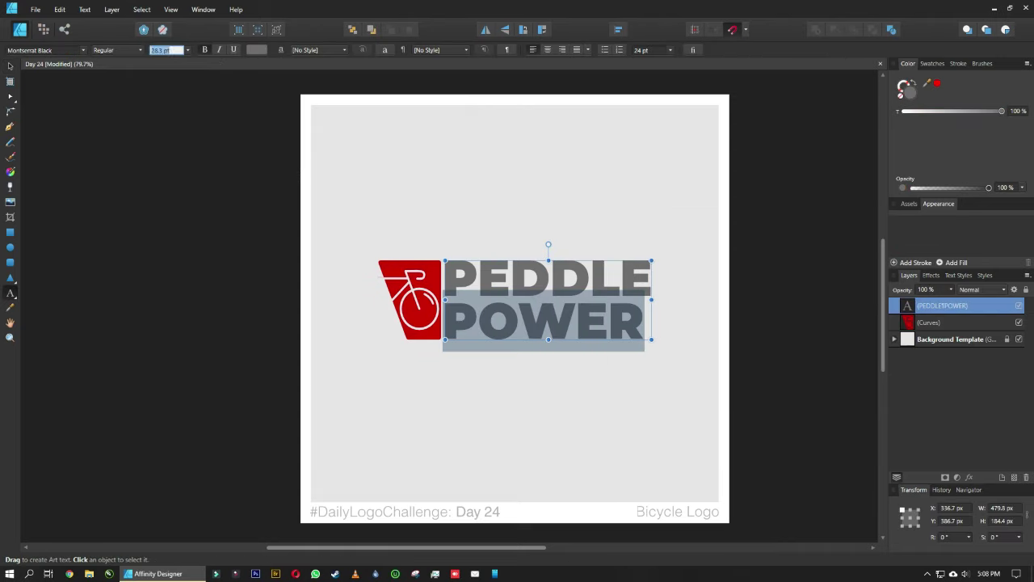
Step: Resize the wordmark to the badge's height, discarding a test rectangle along the way
{"action": "key", "text": "Escape"}
{"action": "key", "text": "Escape"}
{"action": "left_click", "coordinate": [549, 315]}
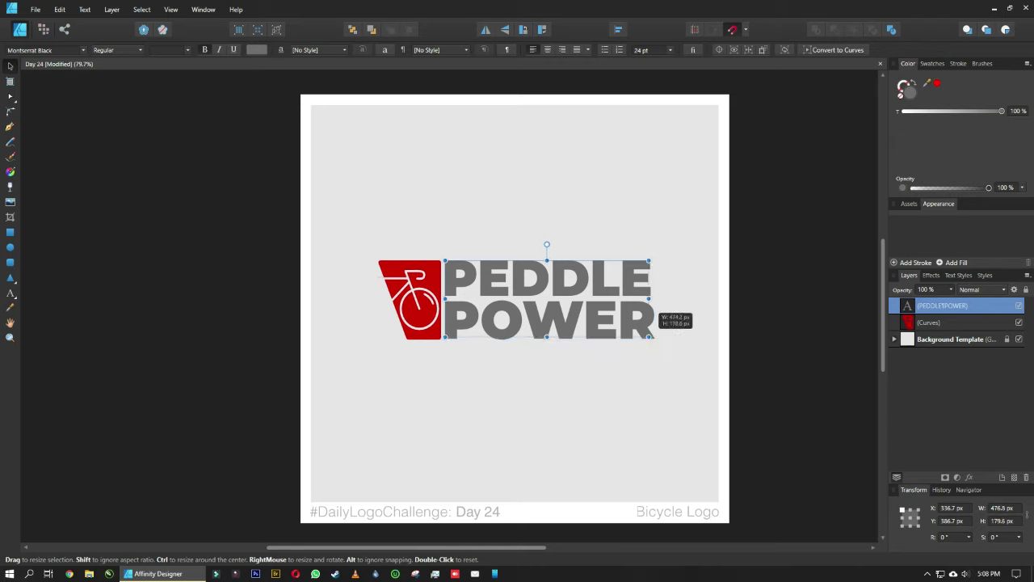
{"action": "left_click_drag", "start_coordinate": [655, 339], "coordinate": [631, 339]}
{"action": "key", "text": "m"}
{"action": "mouse_move", "coordinate": [410, 201]}
{"action": "left_mouse_down"}
{"action": "mouse_move", "coordinate": [576, 269]}
{"action": "mouse_move", "coordinate": [695, 235]}
{"action": "left_mouse_up"}
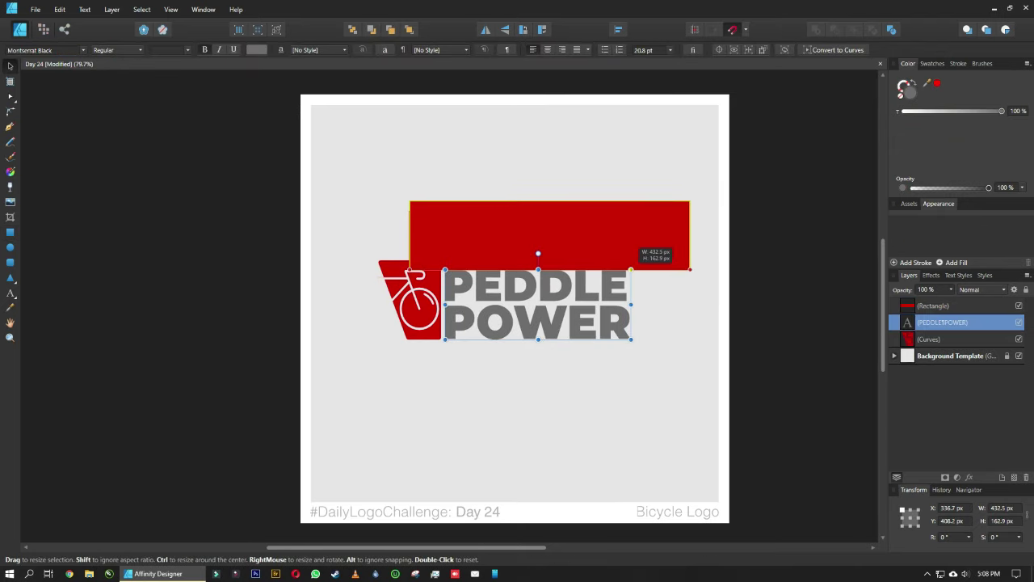
{"action": "key", "text": "Delete"}
{"action": "left_click", "coordinate": [549, 299]}
{"action": "mouse_move", "coordinate": [631, 260]}
{"action": "left_mouse_down"}
{"action": "mouse_move", "coordinate": [655, 251]}
{"action": "mouse_move", "coordinate": [547, 237]}
{"action": "left_mouse_up"}
Step: Convert the wordmark to curves, Add them, then Separate Curves into individual letters
{"action": "left_click", "coordinate": [840, 49]}
{"action": "key", "text": "ctrl+k"}
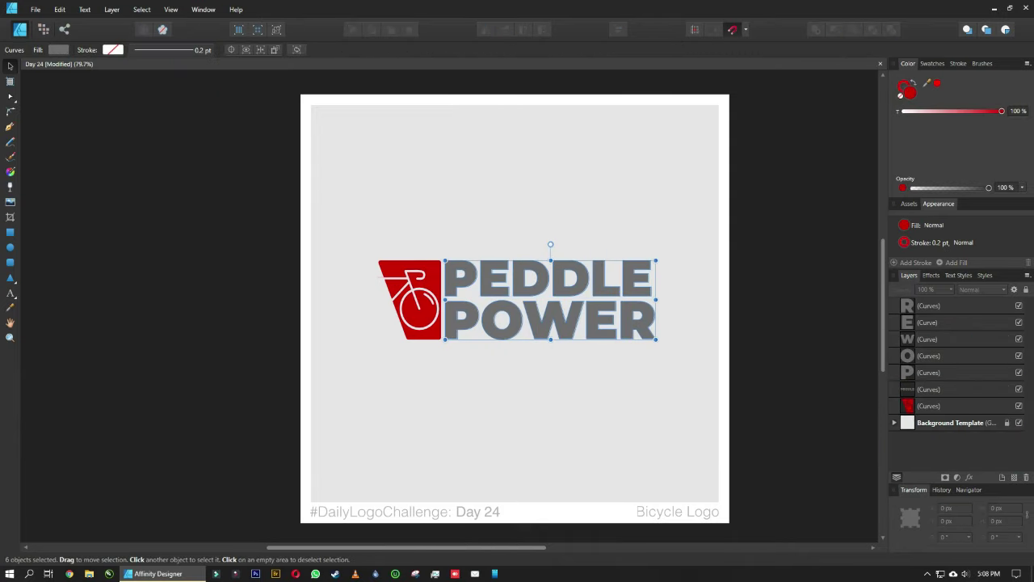
{"action": "key", "text": "ctrl+alt+k"}
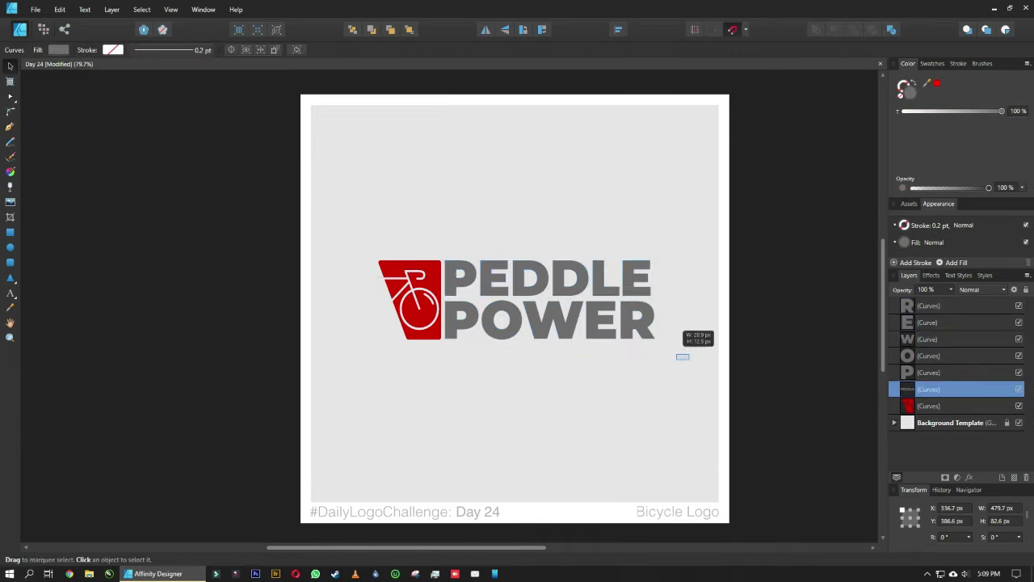
Step: Select the POWER letters and Add them into one shape, then deselect
{"action": "left_click_drag", "start_coordinate": [681, 341], "coordinate": [621, 287]}
{"action": "key", "text": "ctrl+a"}
{"action": "key", "text": "ctrl+k"}
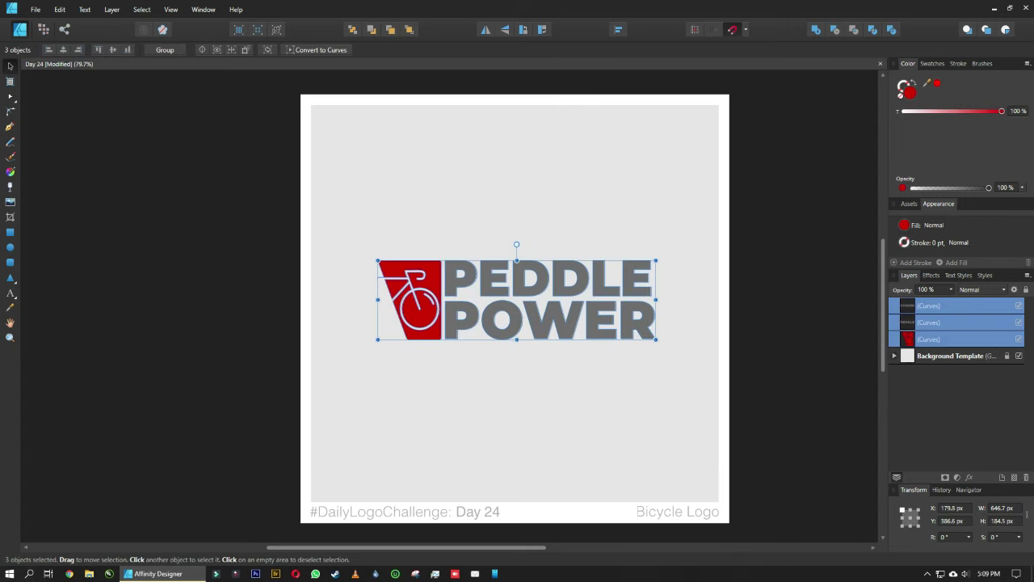
{"action": "key", "text": "ctrl+d"}
Step: Draw and delete a test rectangle beside the P, then nudge the letters right
{"action": "scroll", "coordinate": [449, 295], "scroll_direction": "up", "scroll_amount": 5}
{"action": "key", "text": "m"}
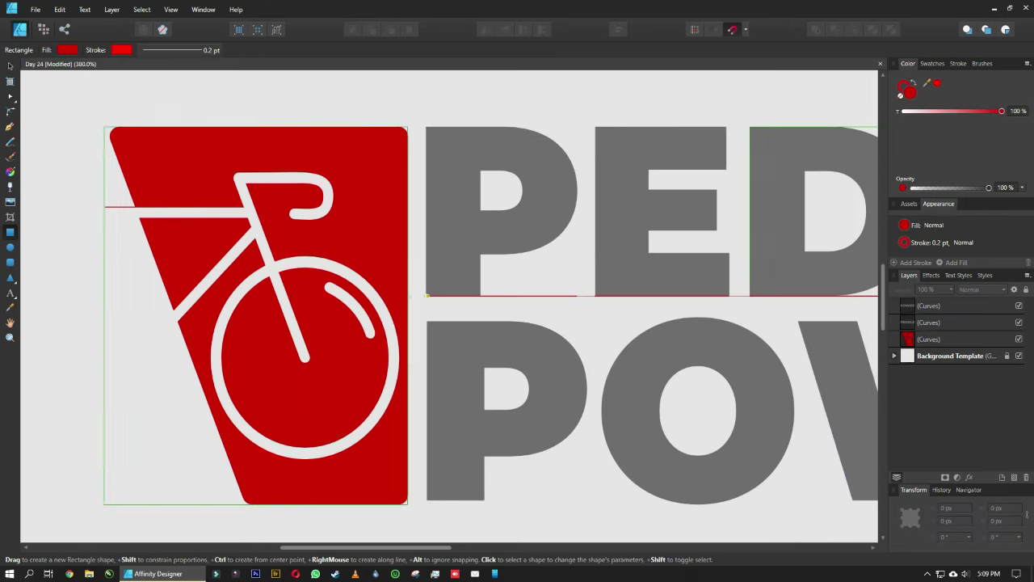
{"action": "left_click_drag", "start_coordinate": [427, 294], "coordinate": [473, 316]}
{"action": "key", "text": "Delete"}
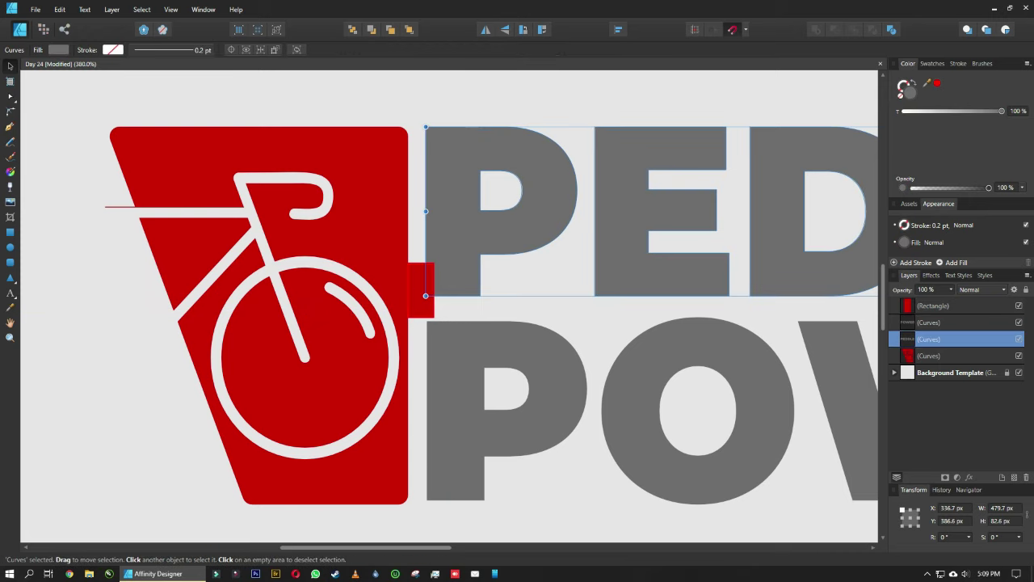
{"action": "key", "text": "shift+Right"}
{"action": "key", "text": "ctrl+d"}
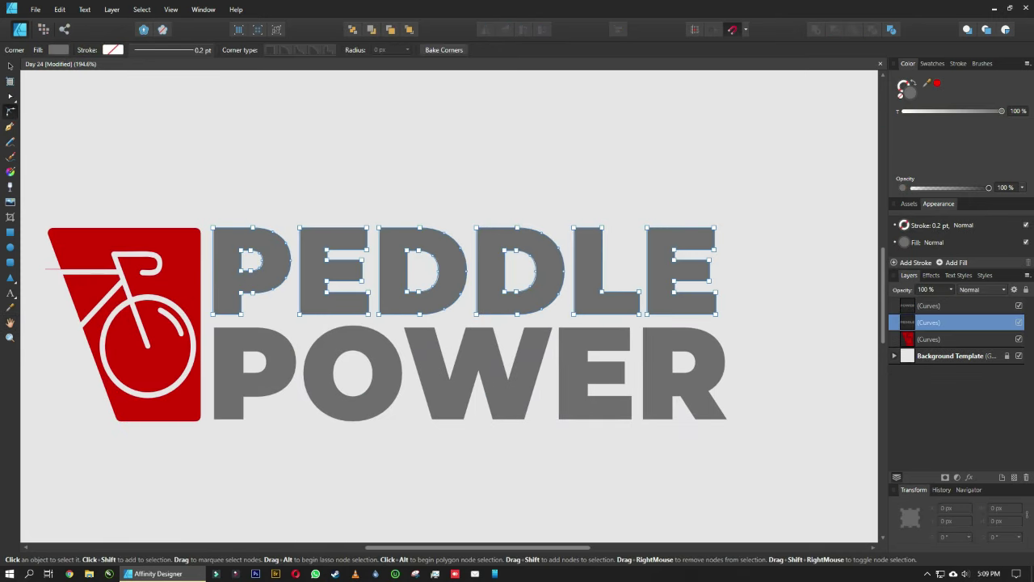
Step: Round the PEDDLE and POWER letter corners with a 4.9 px radius
{"action": "left_click_drag", "start_coordinate": [472, 215], "coordinate": [482, 315]}
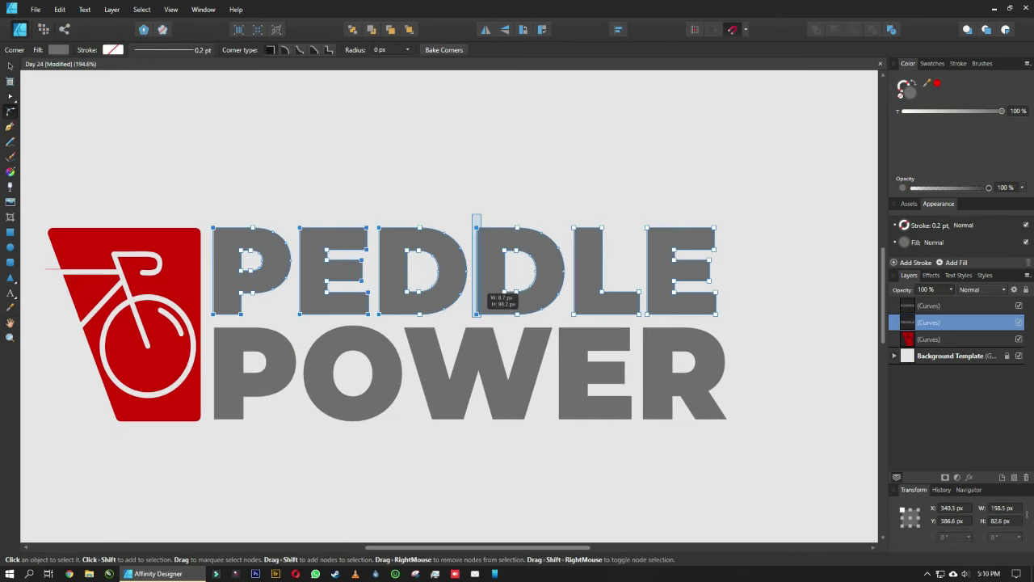
{"action": "left_click", "coordinate": [242, 371], "text": "shift"}
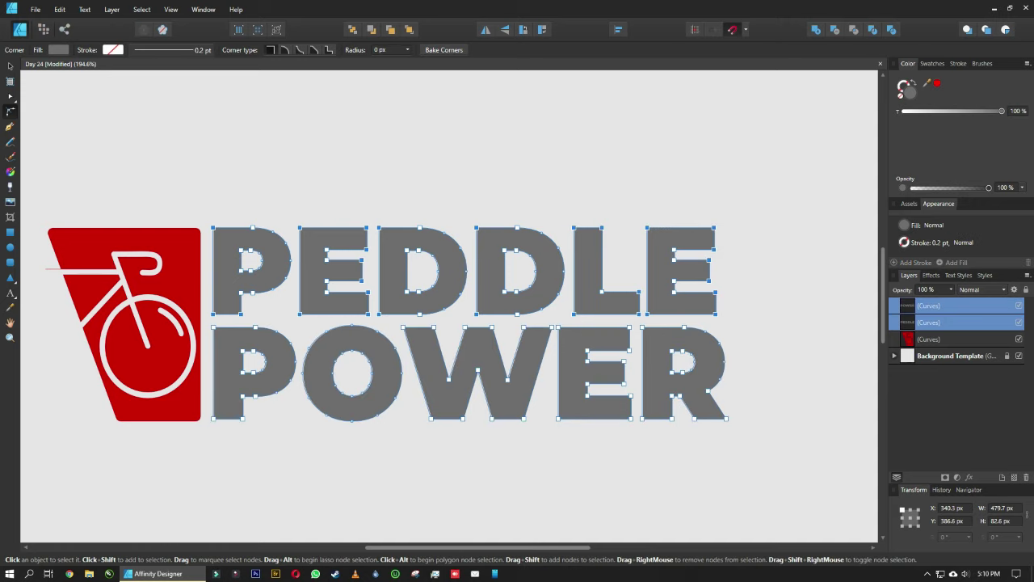
{"action": "left_click_drag", "start_coordinate": [231, 421], "coordinate": [252, 434]}
{"action": "left_click_drag", "start_coordinate": [408, 408], "coordinate": [638, 429]}
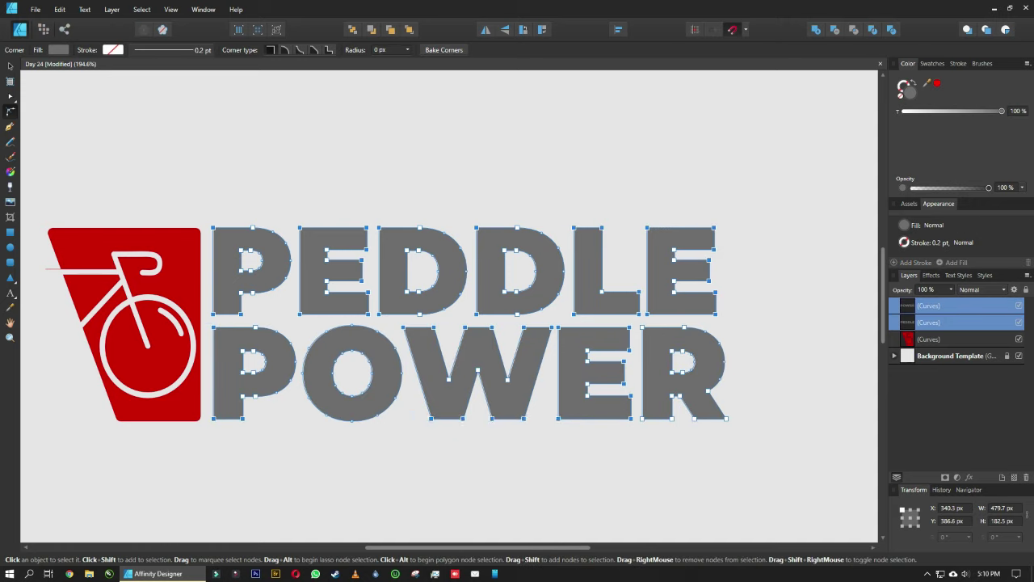
{"action": "scroll", "coordinate": [211, 227], "scroll_direction": "up", "scroll_amount": 3, "text": "ctrl"}
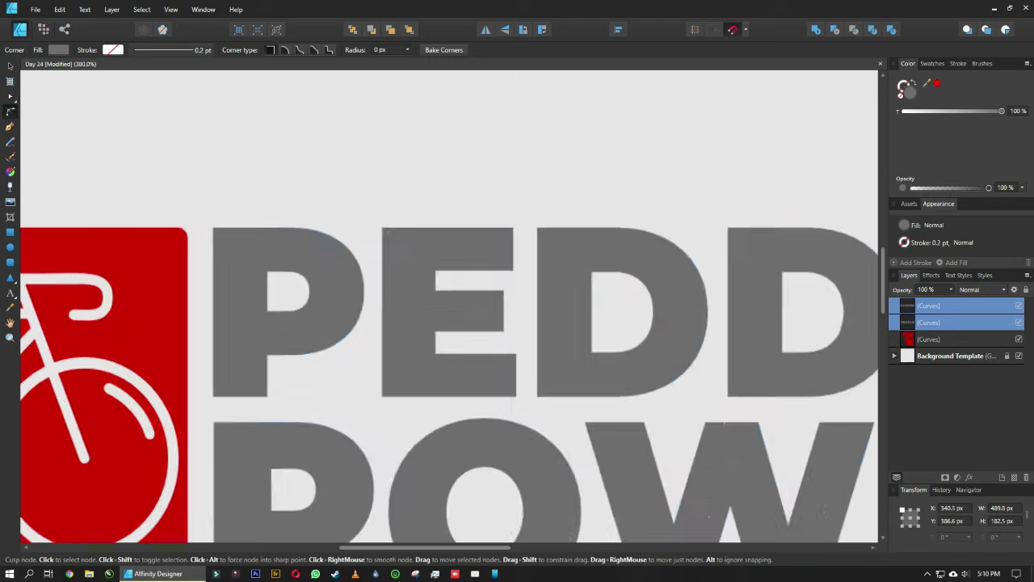
{"action": "scroll", "coordinate": [212, 227], "scroll_direction": "up", "scroll_amount": 3, "text": "ctrl"}
{"action": "scroll", "coordinate": [218, 255], "scroll_direction": "down", "scroll_amount": 3, "text": "ctrl"}
{"action": "scroll", "coordinate": [218, 254], "scroll_direction": "down", "scroll_amount": 3, "text": "ctrl"}
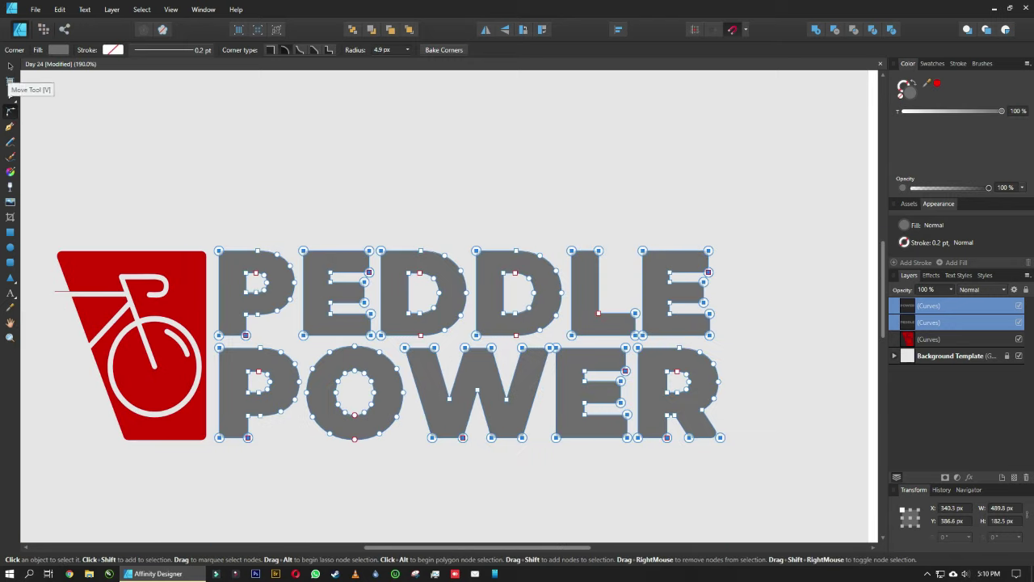
{"action": "left_click", "coordinate": [9, 65]}
Step: Drag the bottom nodes of the R leg in POWER down and to the right
{"action": "double_click", "coordinate": [679, 388]}
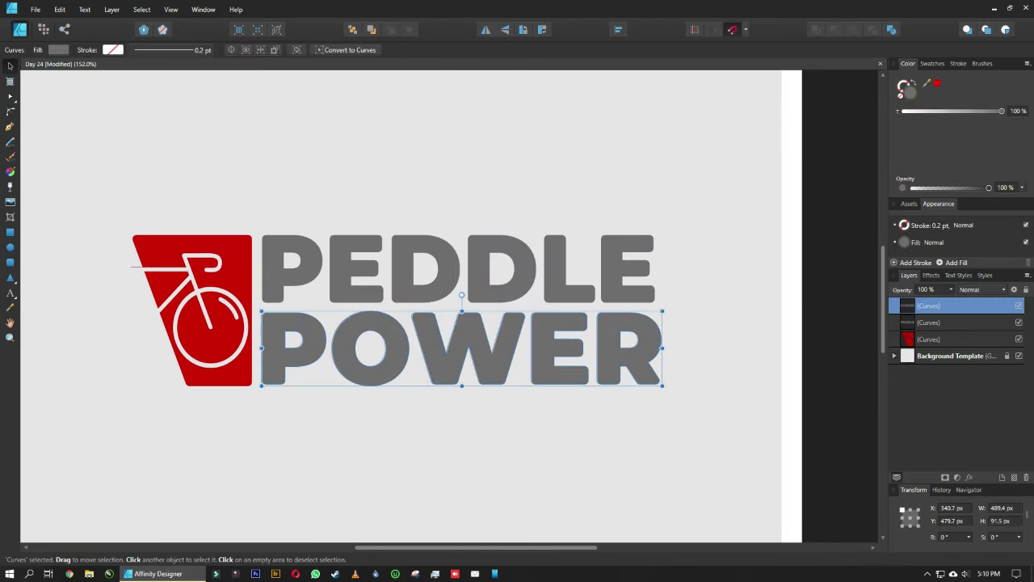
{"action": "scroll", "coordinate": [777, 490], "scroll_direction": "up", "scroll_amount": 3, "text": "ctrl"}
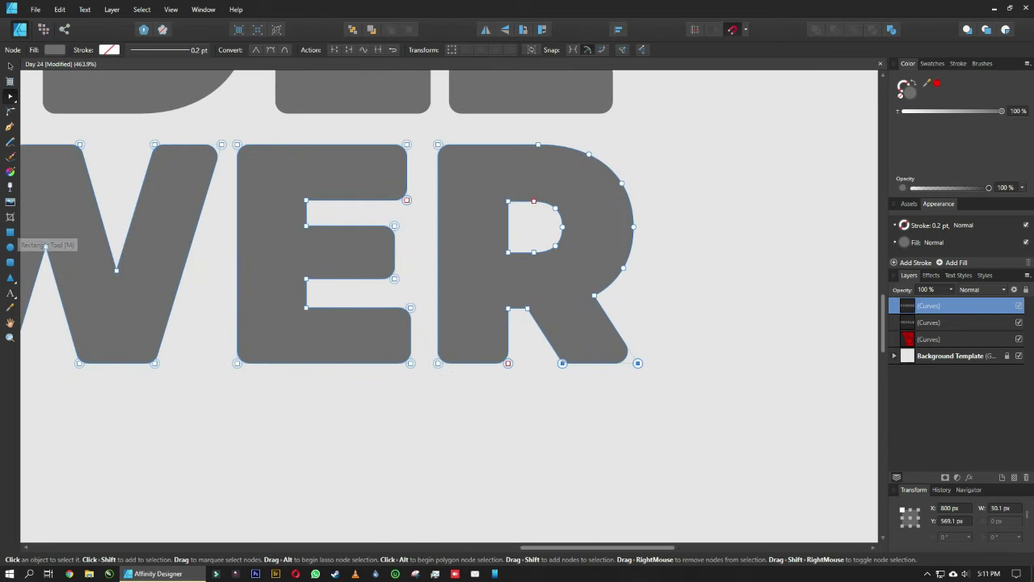
{"action": "left_click", "coordinate": [10, 65]}
{"action": "scroll", "coordinate": [638, 363], "scroll_direction": "down", "scroll_amount": 3, "text": "ctrl"}
{"action": "scroll", "coordinate": [646, 380], "scroll_direction": "down", "scroll_amount": 1, "text": "ctrl"}
{"action": "scroll", "coordinate": [646, 380], "scroll_direction": "up", "scroll_amount": 1, "text": "ctrl"}
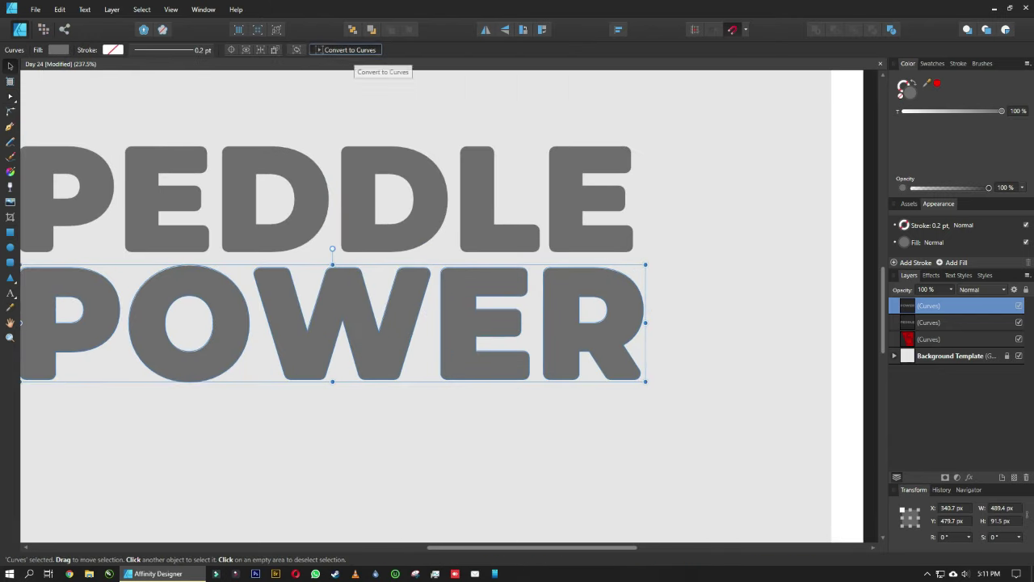
{"action": "left_click", "coordinate": [380, 202]}
{"action": "left_click", "coordinate": [484, 323]}
{"action": "key", "text": "a"}
{"action": "left_click_drag", "start_coordinate": [614, 395], "coordinate": [677, 429]}
{"action": "left_click_drag", "start_coordinate": [647, 396], "coordinate": [656, 441]}
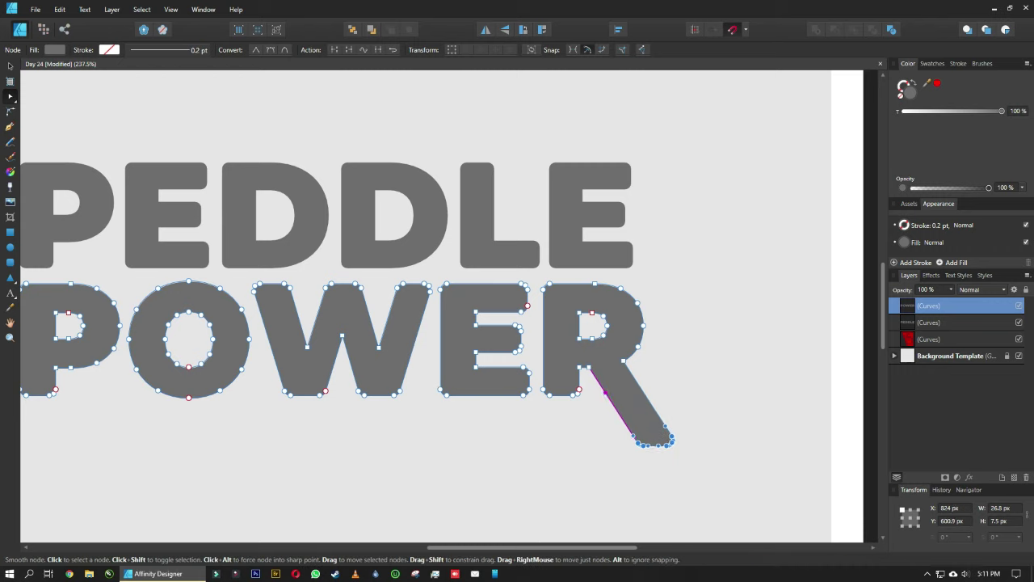
{"action": "scroll", "coordinate": [588, 432], "scroll_direction": "down", "scroll_amount": 3, "text": "ctrl"}
Step: Draw a vertical Pen guide line below the R, then undo it and fit the page
{"action": "key", "text": "p"}
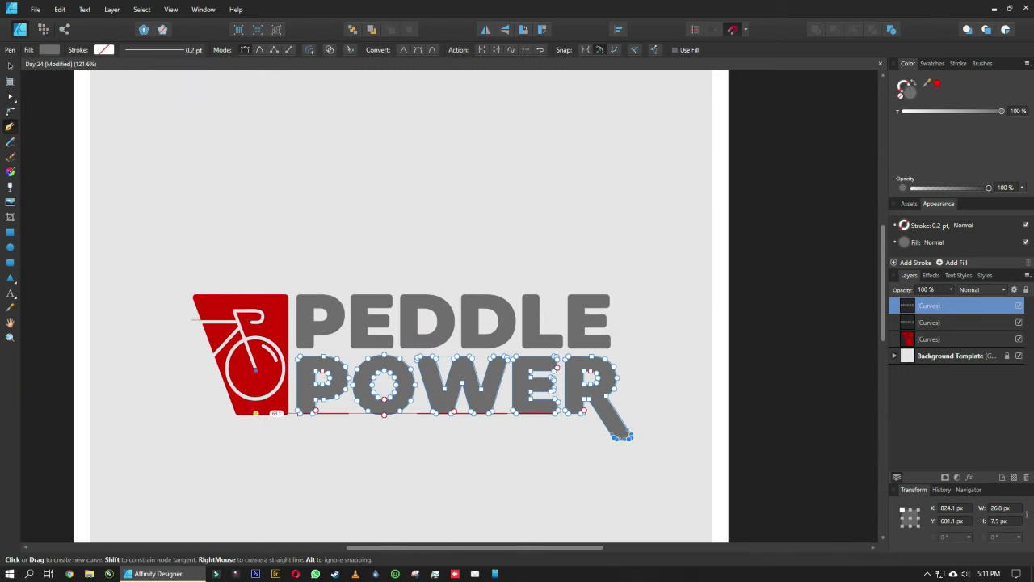
{"action": "left_click", "coordinate": [565, 440]}
{"action": "left_click", "coordinate": [566, 517]}
{"action": "scroll", "coordinate": [565, 484], "scroll_direction": "up", "scroll_amount": 3}
{"action": "scroll", "coordinate": [566, 485], "scroll_direction": "down", "scroll_amount": 3}
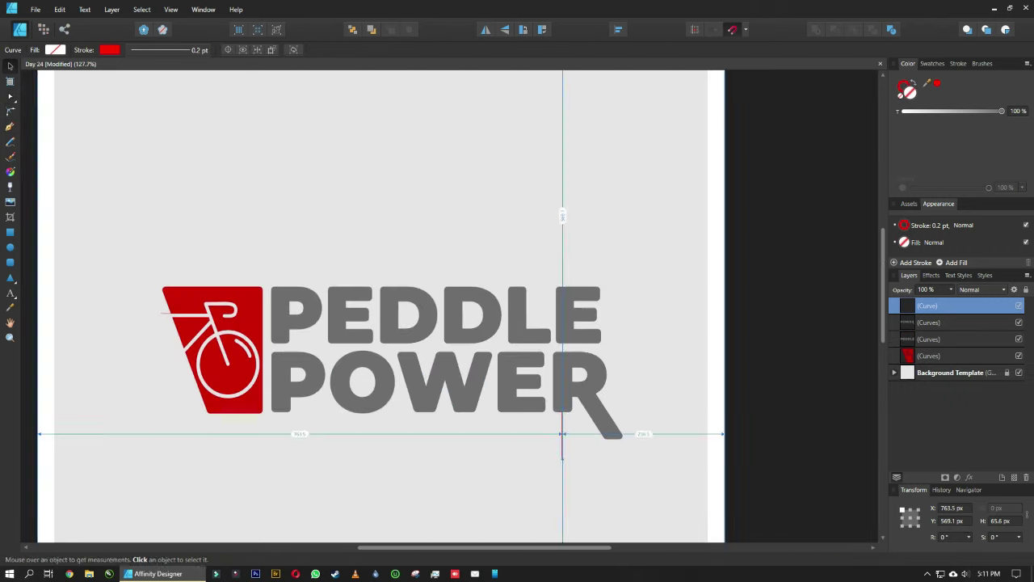
{"action": "key", "text": "v"}
{"action": "scroll", "coordinate": [521, 446], "scroll_direction": "up", "scroll_amount": 2}
{"action": "key", "text": "a"}
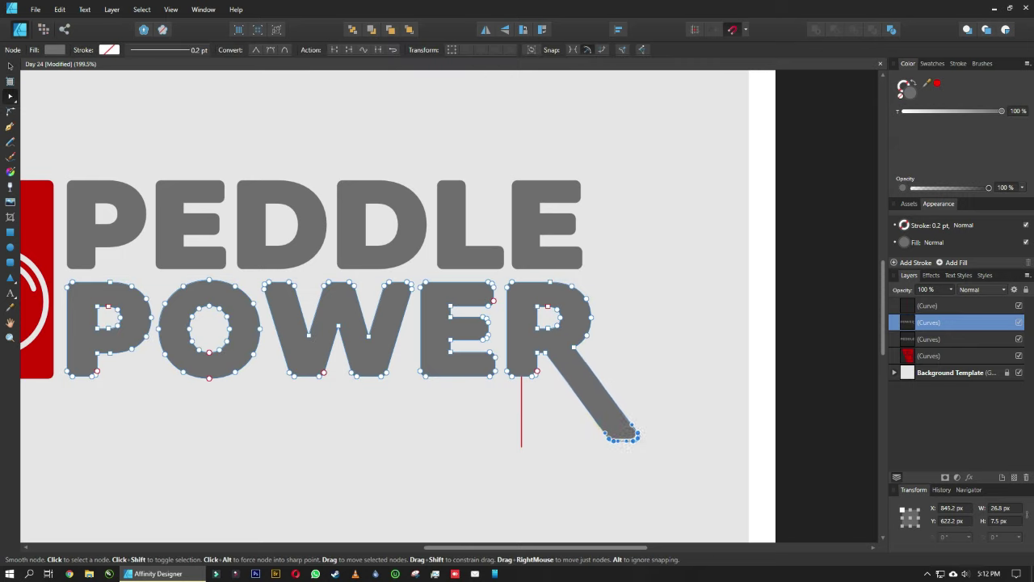
{"action": "key", "text": "v"}
{"action": "key", "text": "ctrl+z"}
{"action": "key", "text": "ctrl+0"}
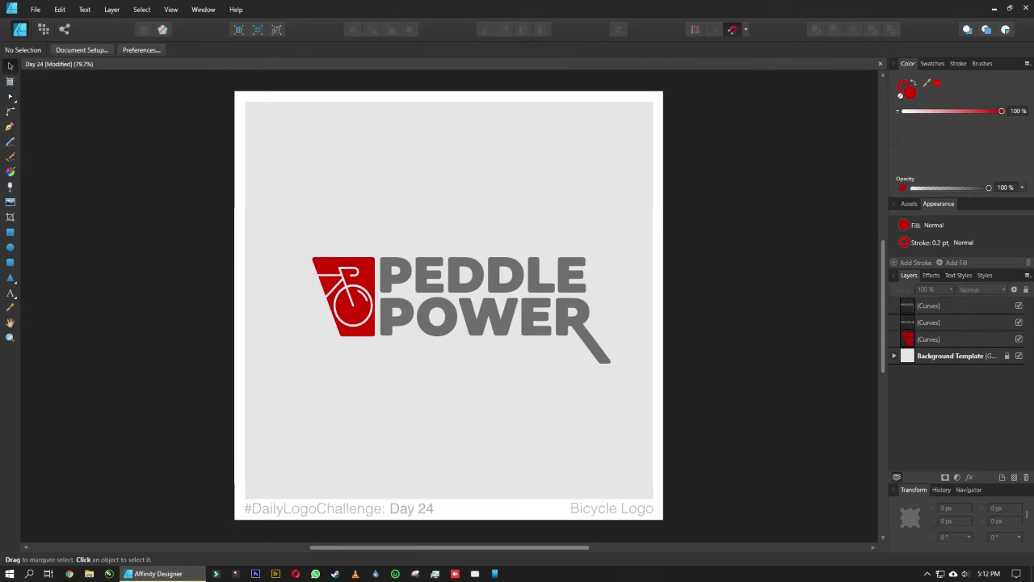
Step: Trim the R leg to a half-height measuring rectangle drawn under its tail
{"action": "key", "text": "m"}
{"action": "scroll", "coordinate": [561, 346], "scroll_direction": "up", "scroll_amount": 5}
{"action": "left_click_drag", "start_coordinate": [474, 261], "coordinate": [639, 370]}
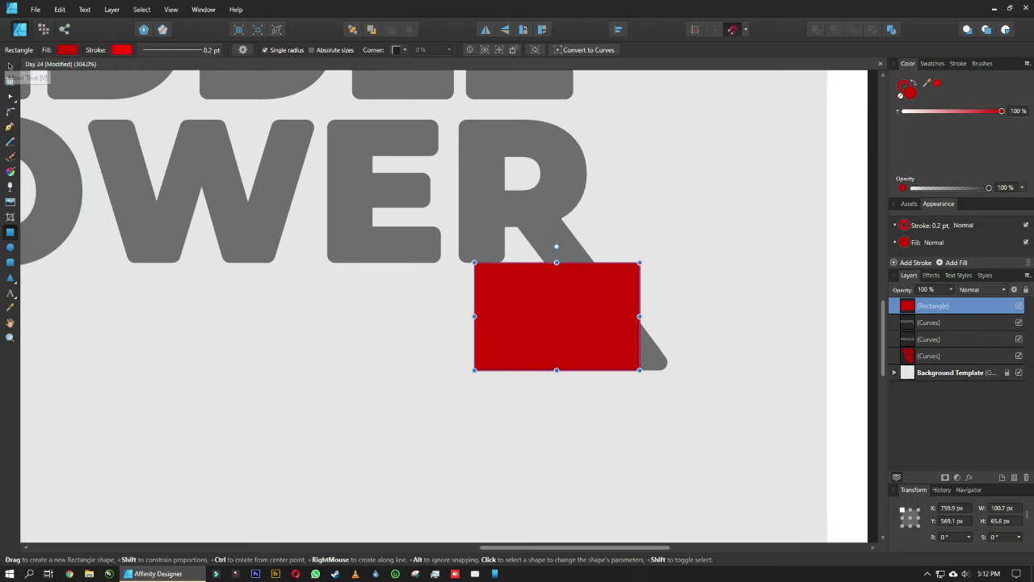
{"action": "left_click_drag", "start_coordinate": [556, 262], "coordinate": [558, 291]}
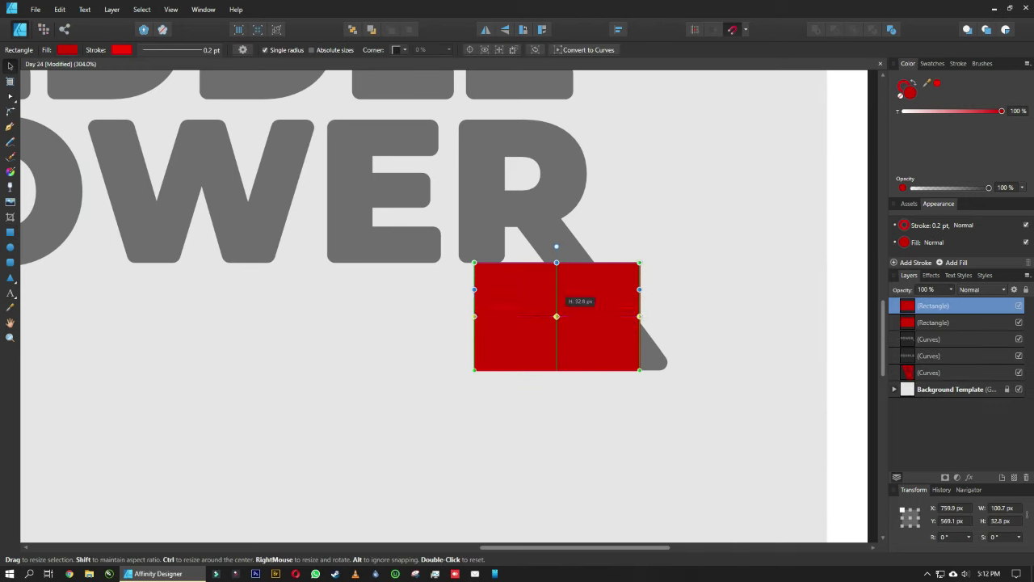
{"action": "key", "text": "ctrl+z"}
{"action": "key", "text": "a"}
{"action": "left_click", "coordinate": [635, 324]}
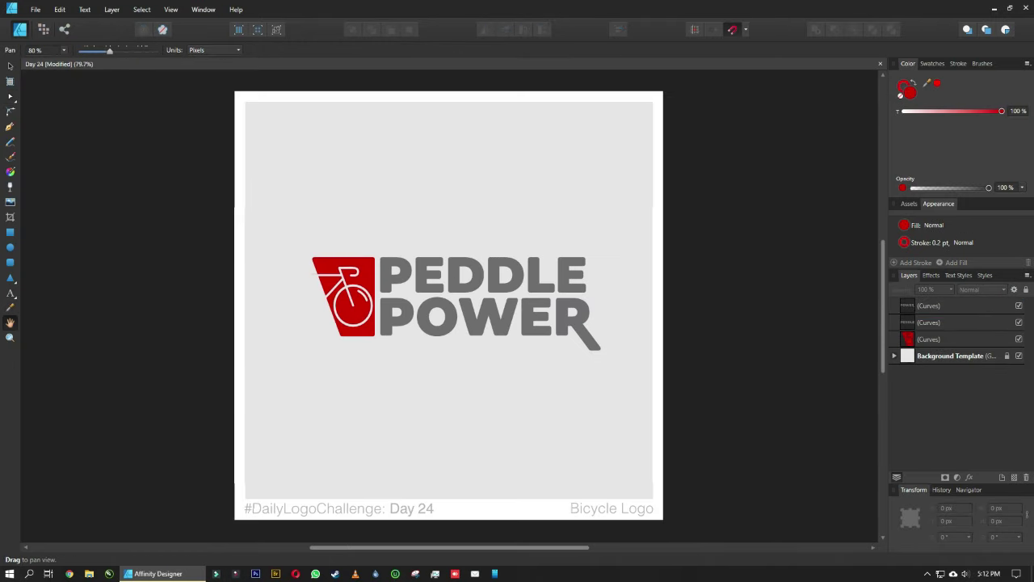
{"action": "left_click", "coordinate": [9, 65]}
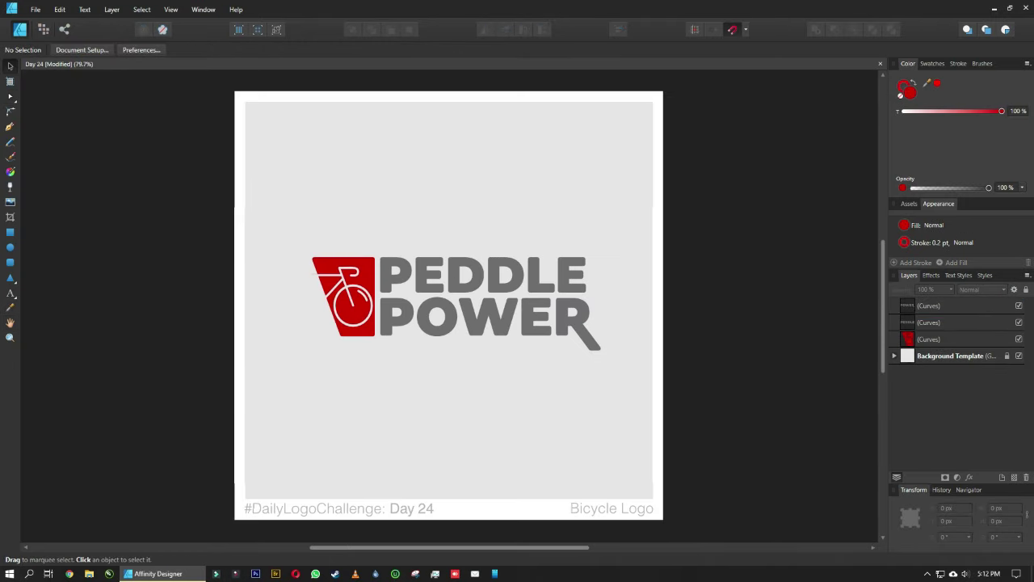
Step: Group all three logo pieces and centre them on the page
{"action": "key", "text": "ctrl+a"}
{"action": "left_click", "coordinate": [165, 49]}
{"action": "left_click", "coordinate": [618, 29]}
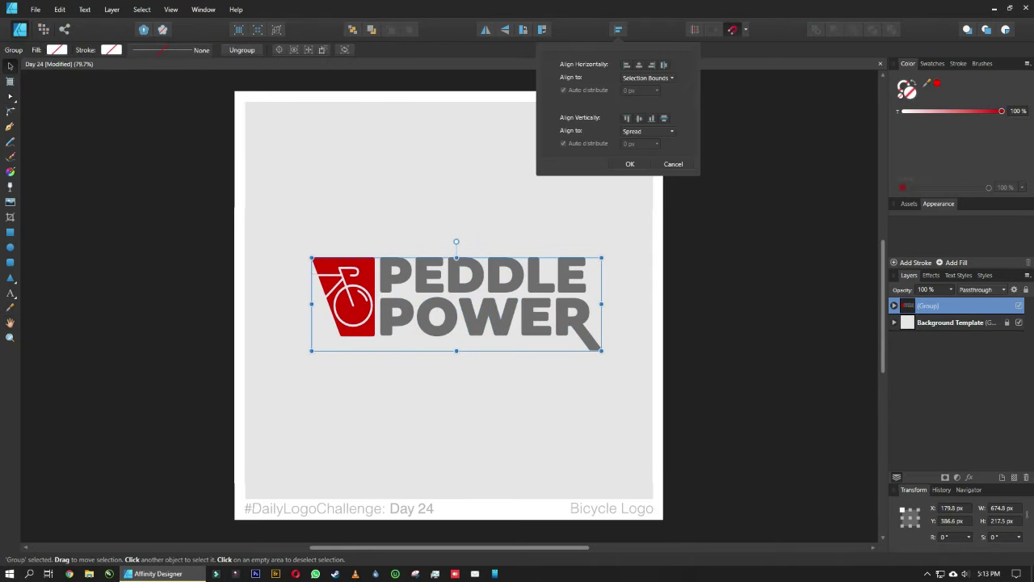
{"action": "left_click", "coordinate": [628, 161]}
{"action": "key", "text": "ctrl+d"}
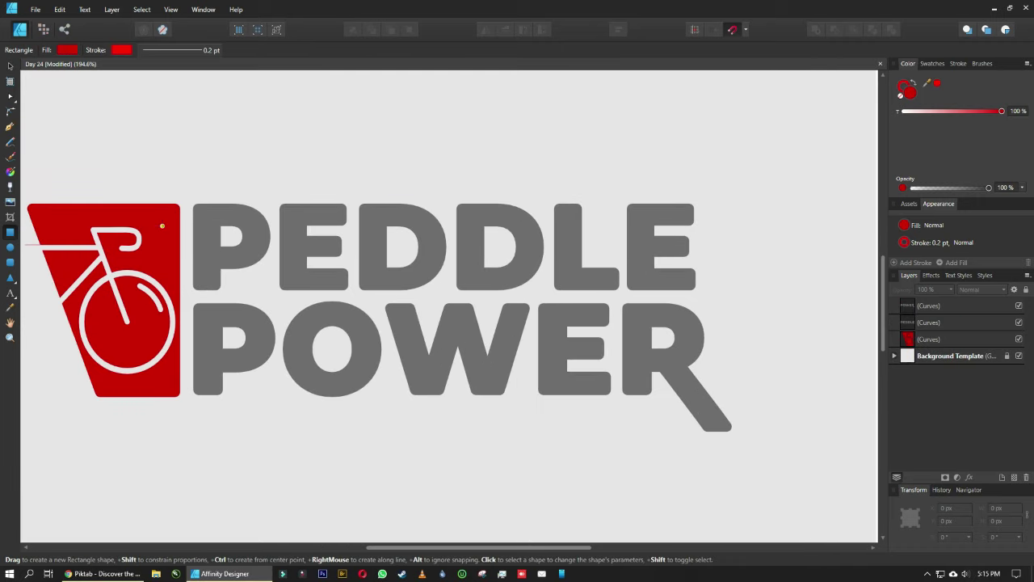
Step: Duplicate and stretch red guide strips across and below the wordmark
{"action": "mouse_move", "coordinate": [169, 379]}
{"action": "left_mouse_down"}
{"action": "mouse_move", "coordinate": [169, 396]}
{"action": "mouse_move", "coordinate": [159, 300]}
{"action": "mouse_move", "coordinate": [88, 270]}
{"action": "left_mouse_up"}
{"action": "key", "text": "ctrl+j"}
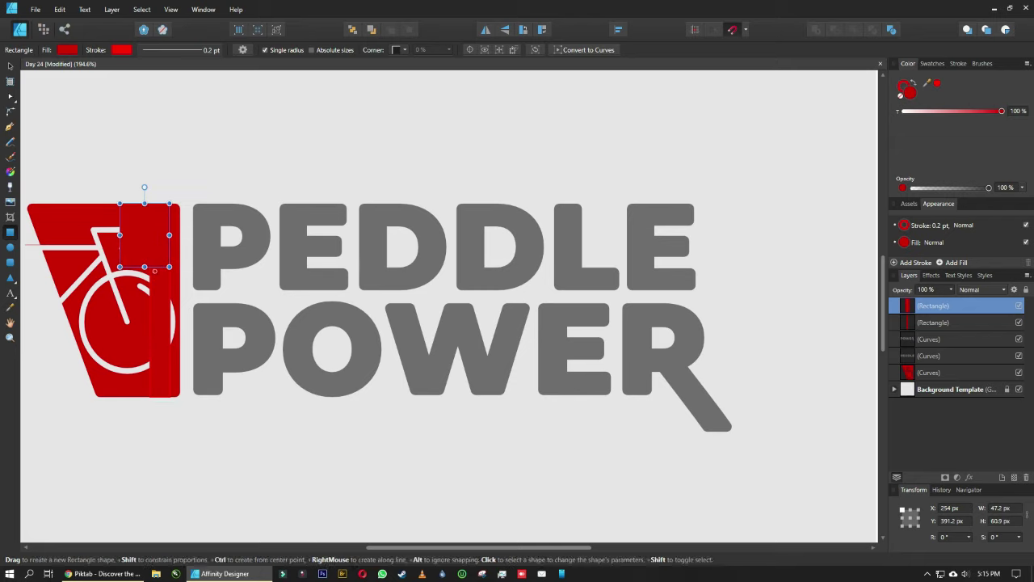
{"action": "left_click", "coordinate": [175, 363]}
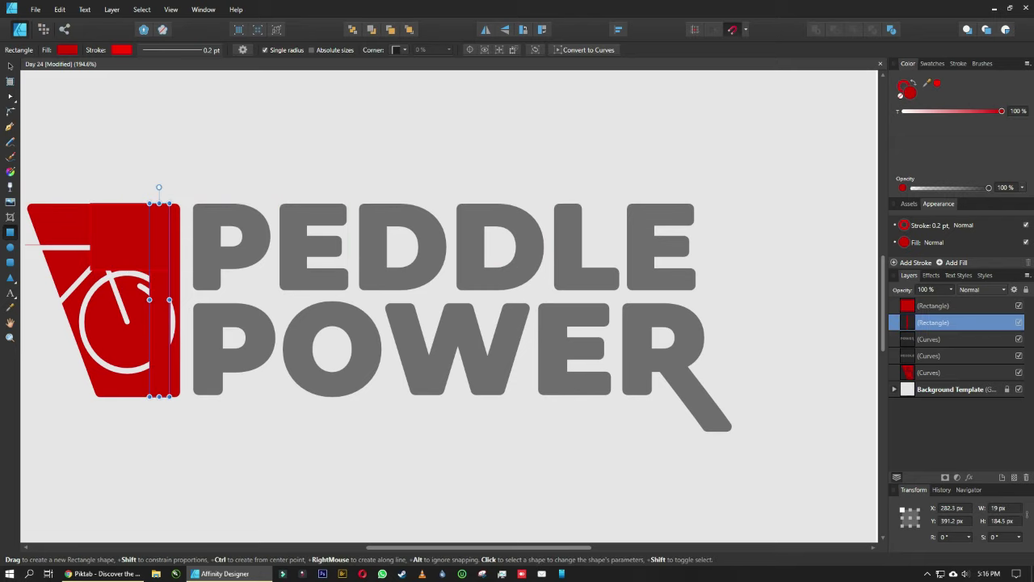
{"action": "key", "text": "Delete"}
{"action": "scroll", "coordinate": [137, 271], "scroll_direction": "up", "scroll_amount": 5}
{"action": "left_click_drag", "start_coordinate": [256, 265], "coordinate": [761, 269]}
{"action": "scroll", "coordinate": [253, 267], "scroll_direction": "down", "scroll_amount": 6}
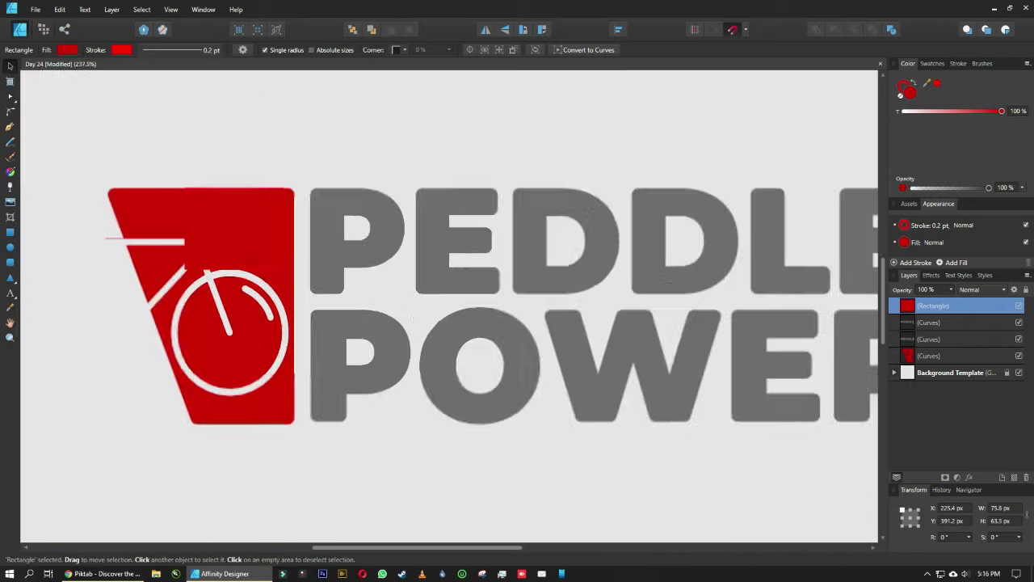
{"action": "left_click_drag", "start_coordinate": [492, 243], "coordinate": [492, 396]}
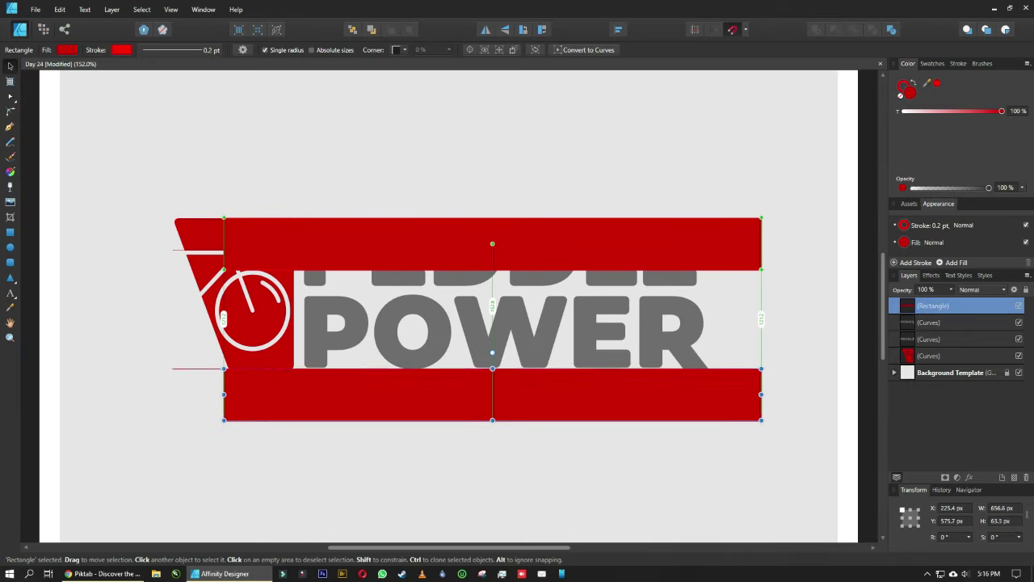
{"action": "scroll", "coordinate": [223, 329], "scroll_direction": "up", "scroll_amount": 5}
{"action": "scroll", "coordinate": [223, 328], "scroll_direction": "down", "scroll_amount": 3}
Step: Shrink the PEDDLE and POWER letters together to match the badge's height
{"action": "left_click", "coordinate": [497, 246]}
{"action": "left_click", "coordinate": [517, 331], "text": "shift"}
{"action": "scroll", "coordinate": [517, 331], "scroll_direction": "right", "scroll_amount": 3}
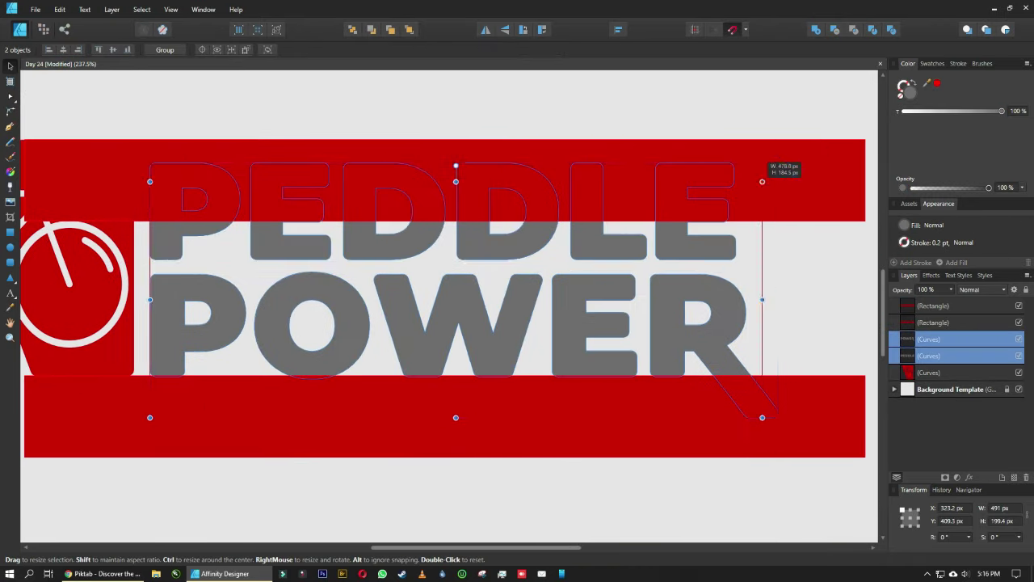
{"action": "left_click_drag", "start_coordinate": [807, 140], "coordinate": [616, 220]}
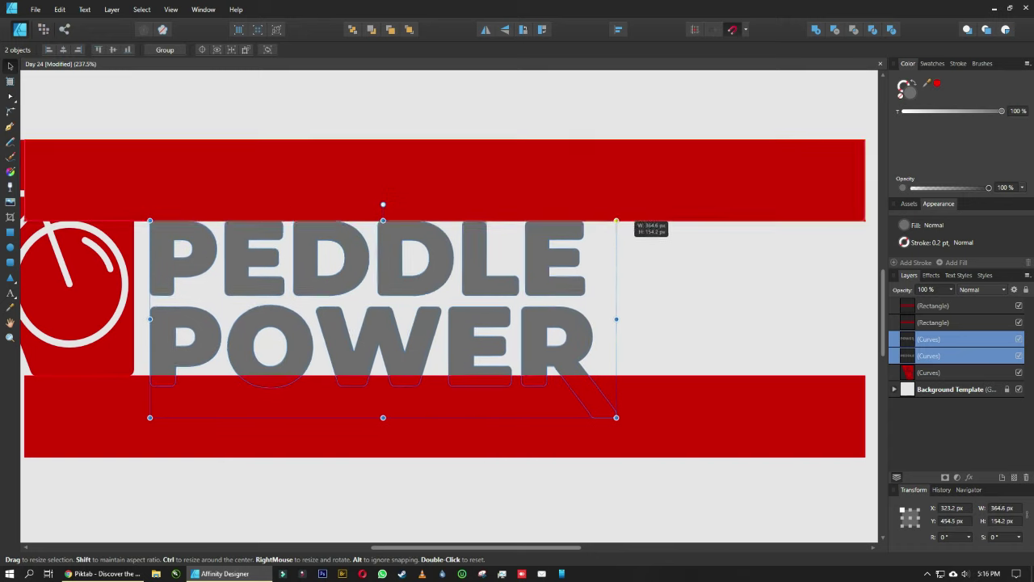
{"action": "left_click_drag", "start_coordinate": [149, 417], "coordinate": [179, 408]}
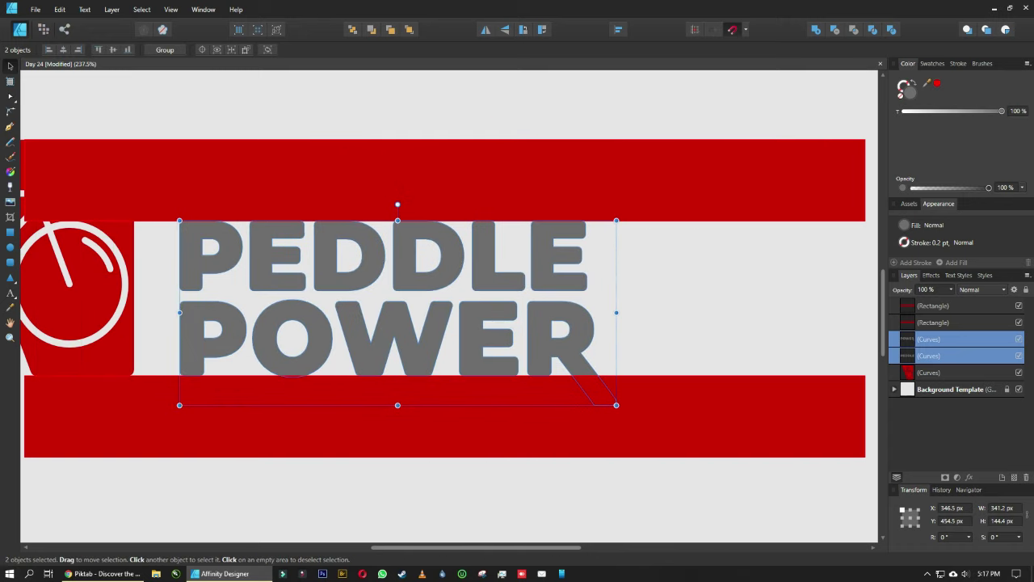
Step: Space the wordmark closer to the badge using an upright red bar, then delete the bar
{"action": "key", "text": "Delete"}
{"action": "left_click_drag", "start_coordinate": [444, 376], "coordinate": [444, 299]}
{"action": "left_click_drag", "start_coordinate": [24, 296], "coordinate": [250, 296]}
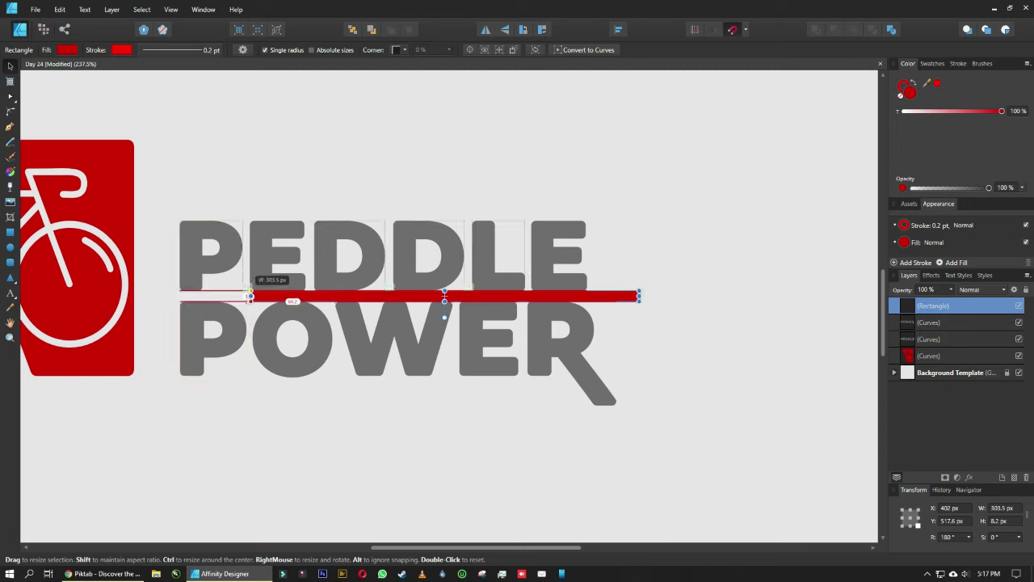
{"action": "mouse_move", "coordinate": [443, 315]}
{"action": "left_mouse_down"}
{"action": "mouse_move", "coordinate": [464, 296]}
{"action": "mouse_move", "coordinate": [139, 299]}
{"action": "left_mouse_up"}
{"action": "left_click", "coordinate": [380, 259]}
{"action": "left_click_drag", "start_coordinate": [380, 259], "coordinate": [361, 258]}
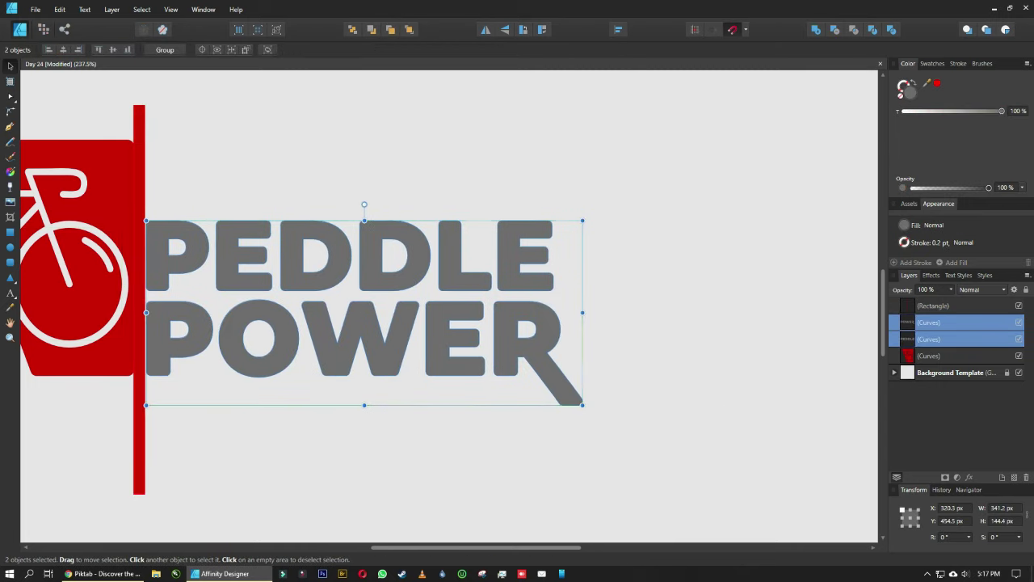
{"action": "left_click", "coordinate": [139, 404]}
{"action": "key", "text": "Delete"}
{"action": "key", "text": "ctrl+0"}
Step: Group all logo parts, enlarge the group, centre it on the page, and deselect
{"action": "key", "text": "ctrl+a"}
{"action": "key", "text": "ctrl+g"}
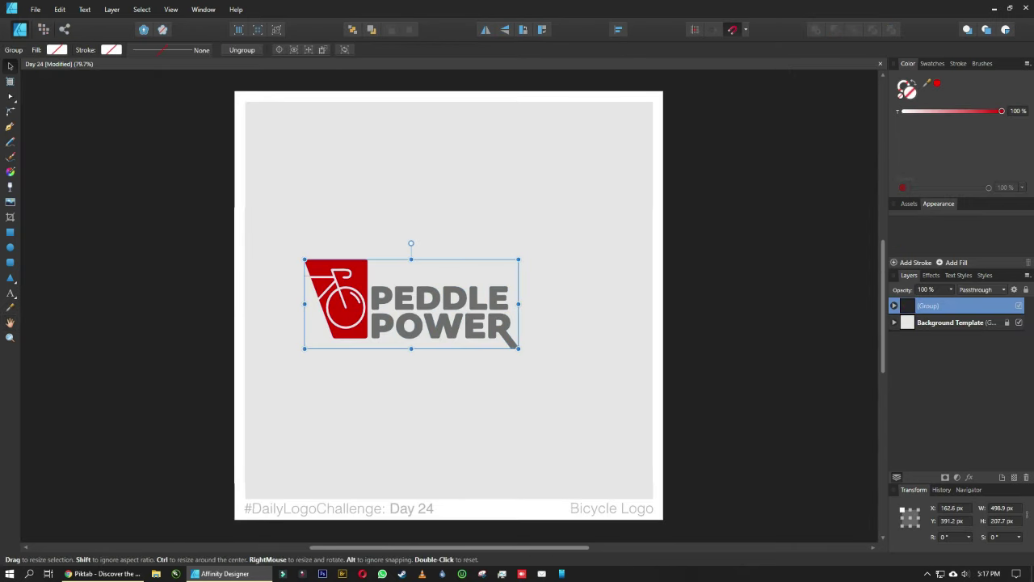
{"action": "left_click_drag", "start_coordinate": [518, 347], "coordinate": [612, 373]}
{"action": "key", "text": "ctrl+d"}
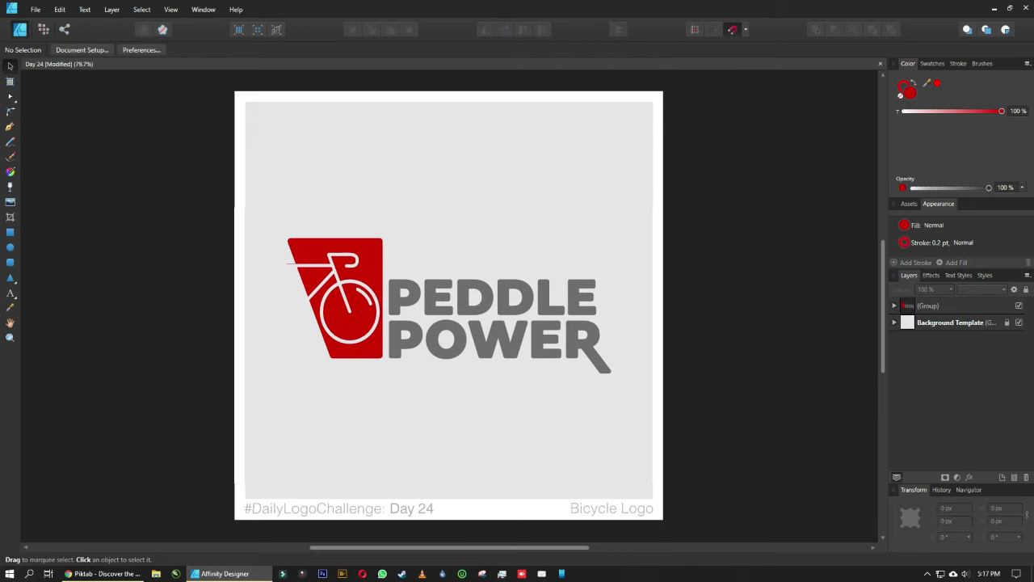